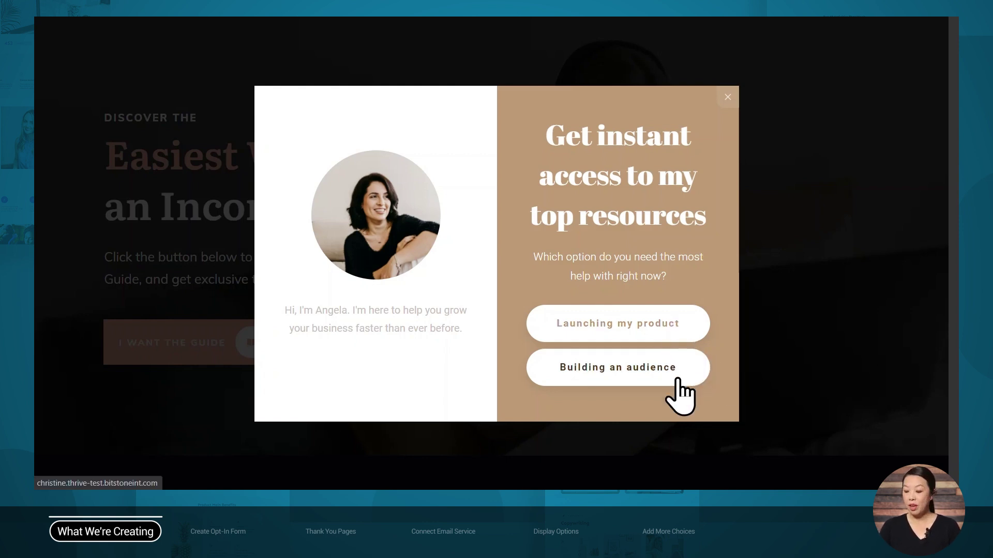
Test the 'Launching my product' answer: sign up and download the 101 Product Launch Tips e-book
{"action": "left_click", "coordinate": [683, 326]}
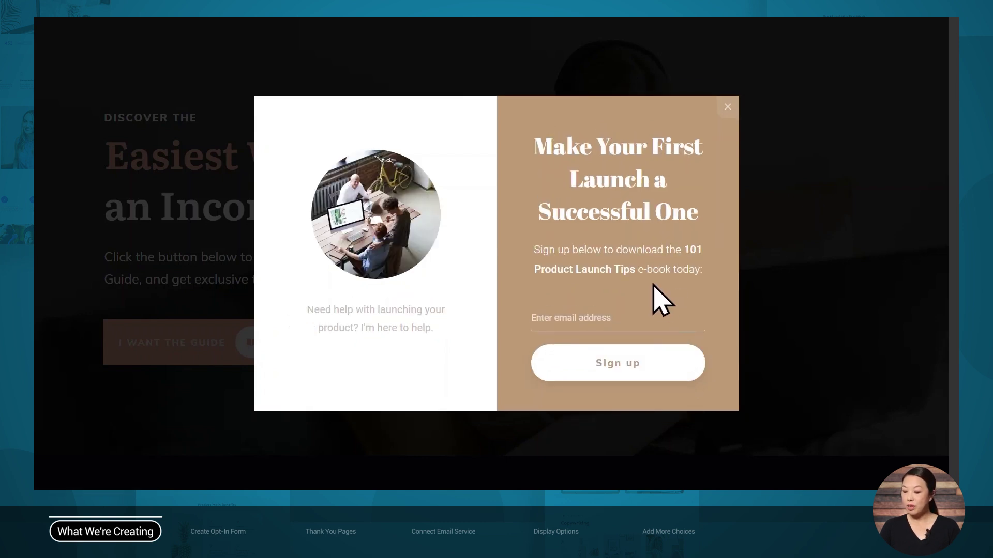
{"action": "left_click", "coordinate": [591, 315]}
{"action": "left_click", "coordinate": [600, 370]}
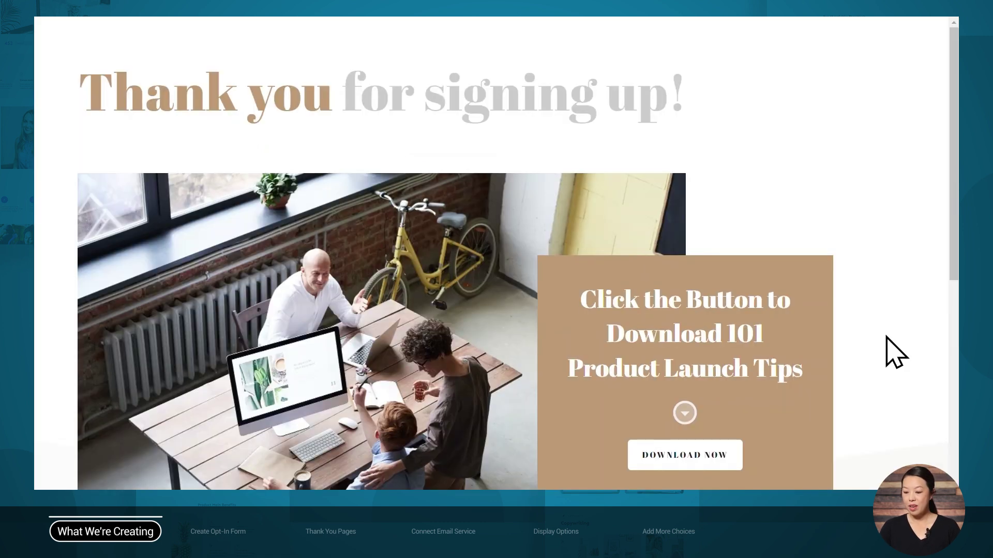
{"action": "scroll", "coordinate": [886, 346], "scroll_direction": "down", "scroll_amount": 3}
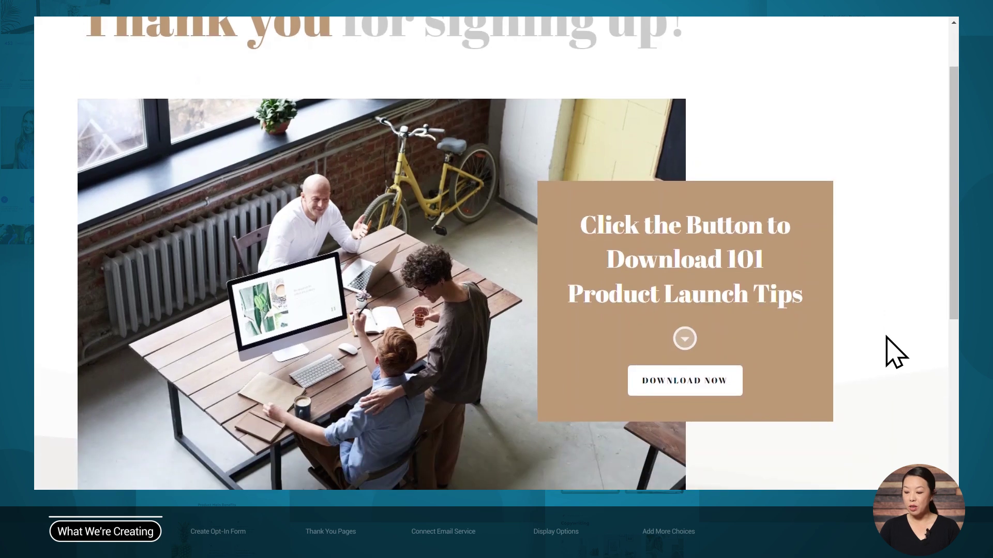
{"action": "left_click", "coordinate": [677, 321]}
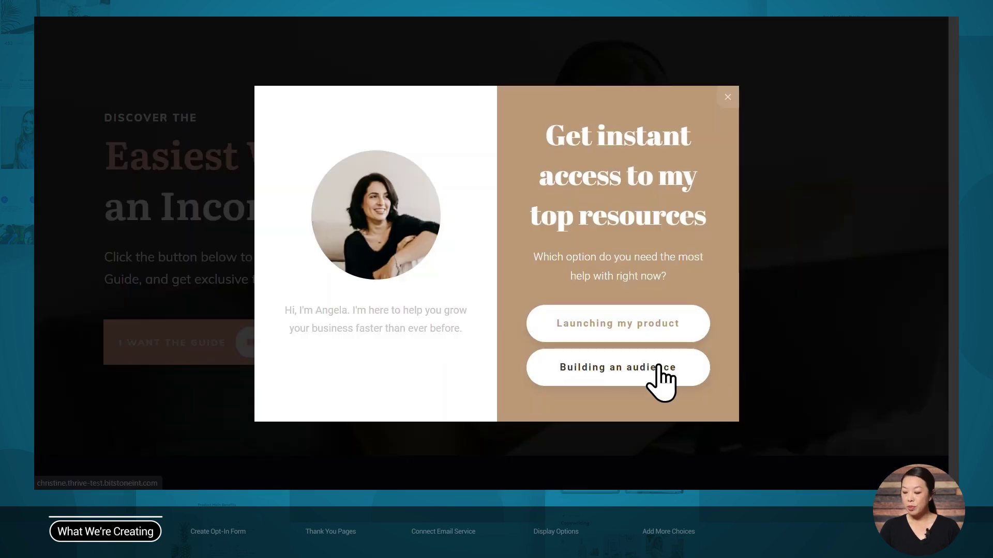
Choose 'Building an audience', enter a test email address and sign up for the Audience Building Checklist
{"action": "left_click", "coordinate": [660, 372]}
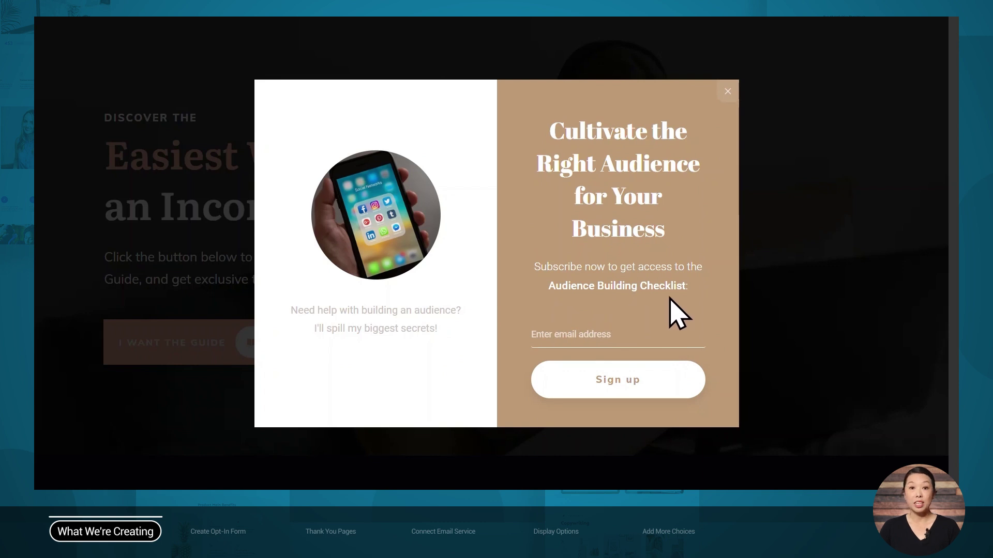
{"action": "left_click", "coordinate": [572, 325]}
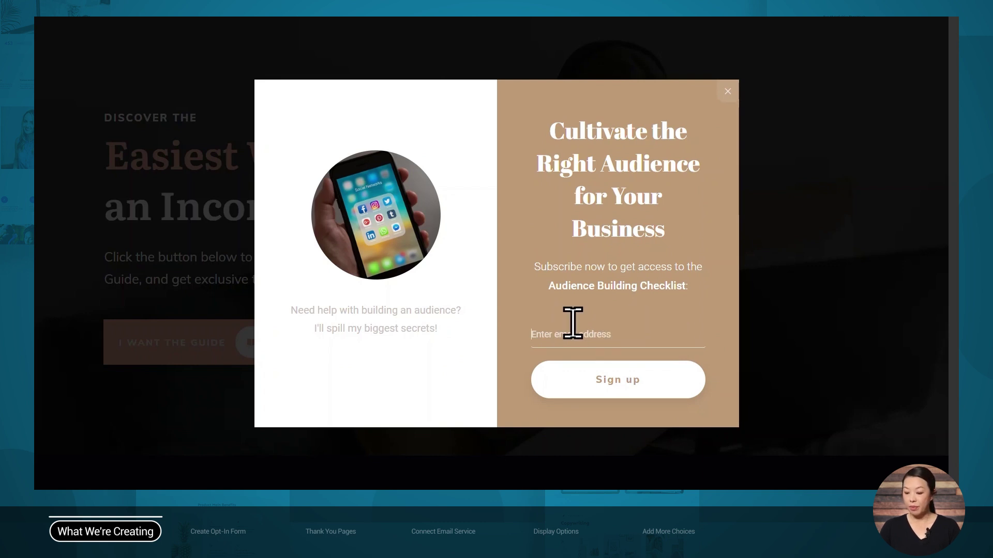
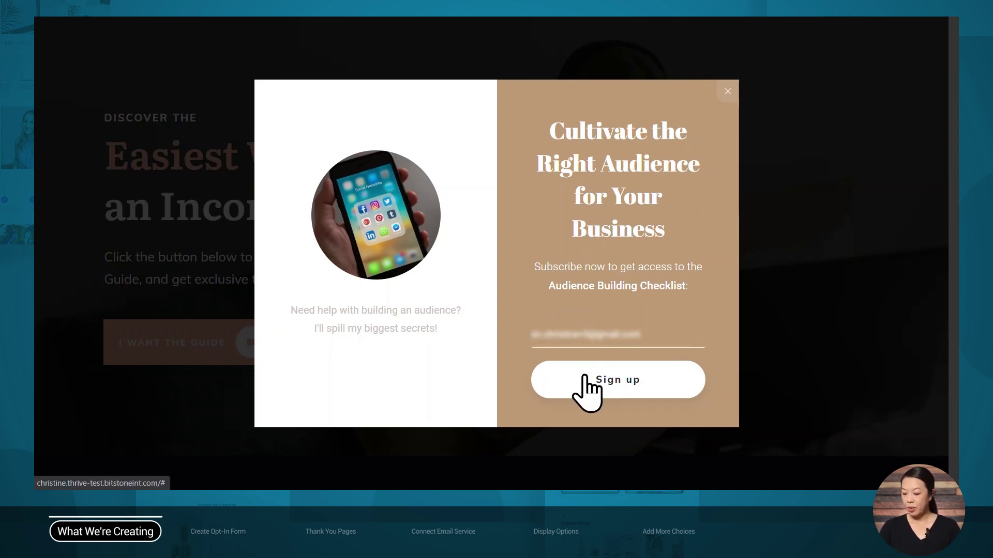
{"action": "left_click", "coordinate": [587, 380]}
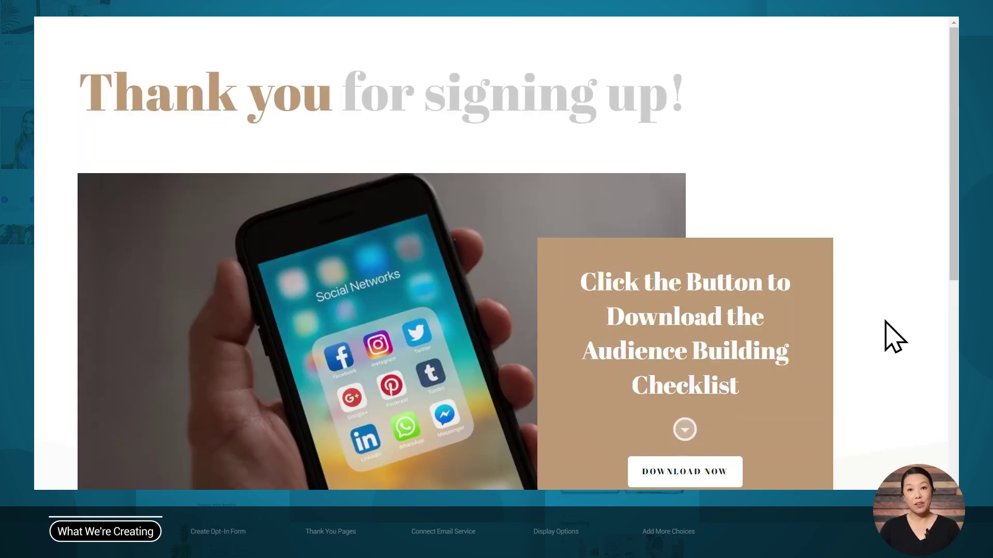
{"action": "scroll", "coordinate": [889, 335], "scroll_direction": "down", "scroll_amount": 1}
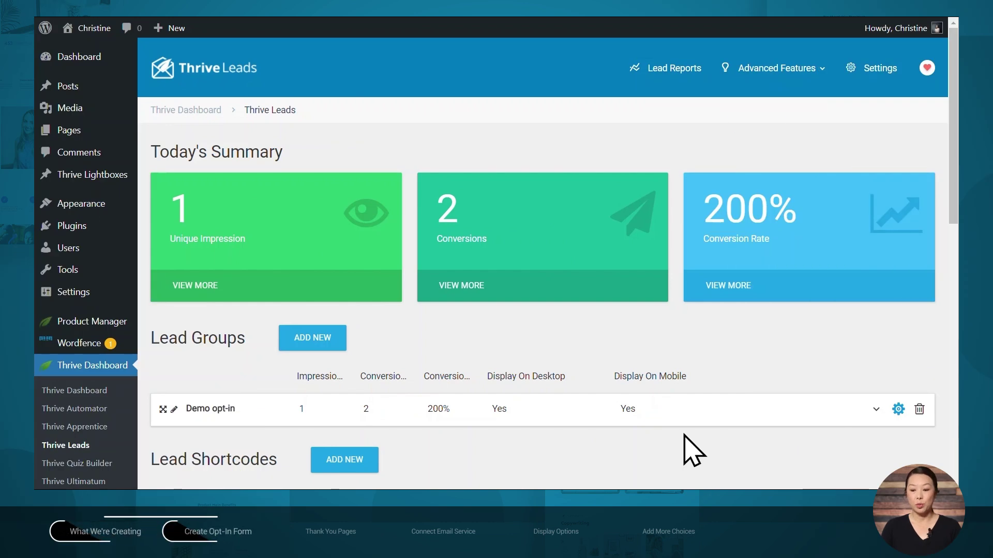
Create the 'Multiple choice opt-in' lead group and bring up its opt-in form type choices
{"action": "scroll", "coordinate": [687, 428], "scroll_direction": "down", "scroll_amount": 2}
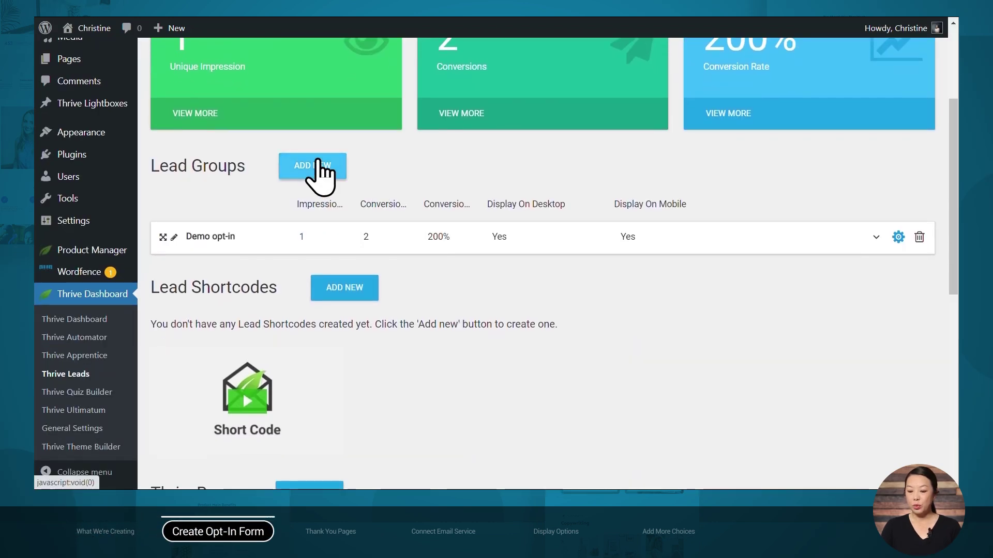
{"action": "left_click", "coordinate": [321, 169]}
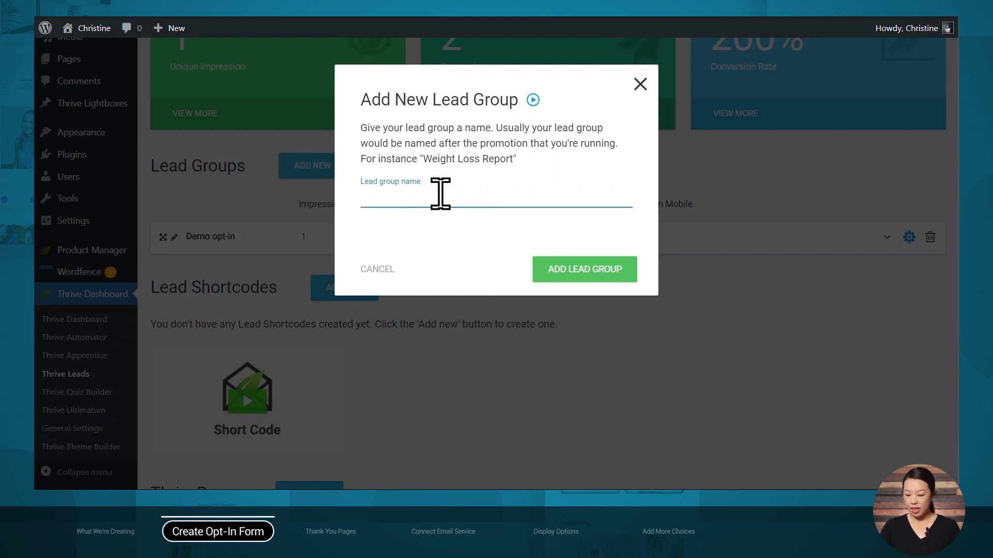
{"action": "type", "text": "Multiple choice opt-in"}
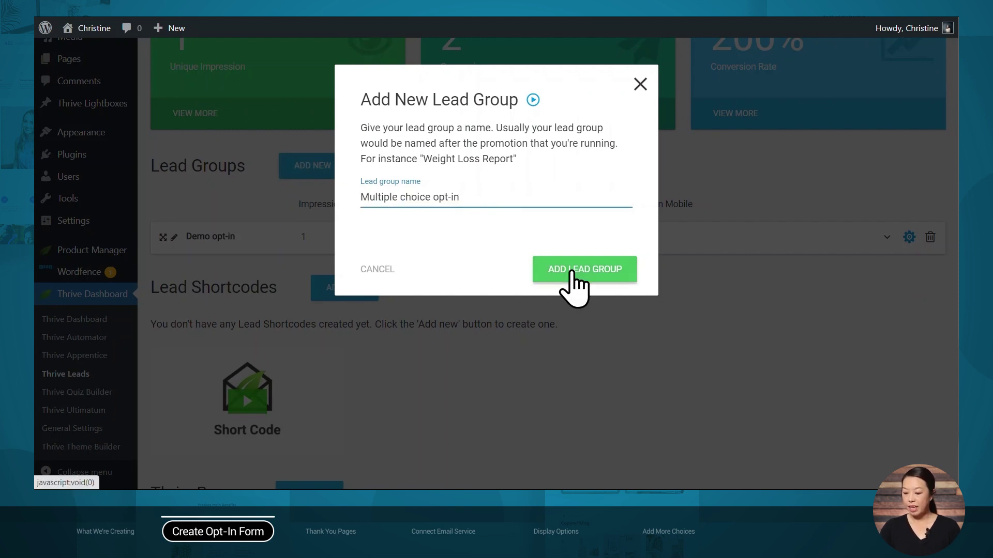
{"action": "left_click", "coordinate": [572, 284]}
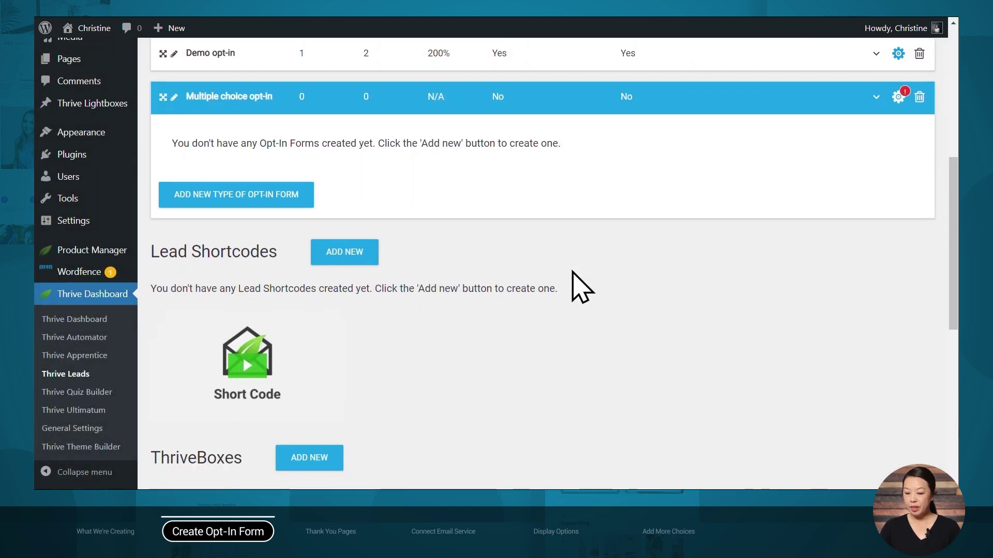
{"action": "left_click", "coordinate": [234, 211]}
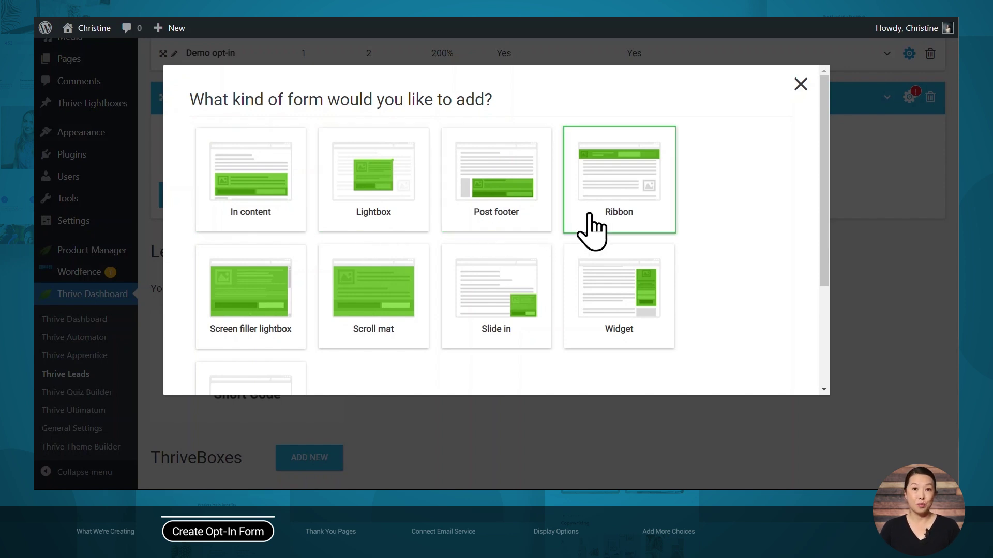
Add a Lightbox form type with a form named 'Lightbox variation 1' and open its design
{"action": "left_click", "coordinate": [385, 206]}
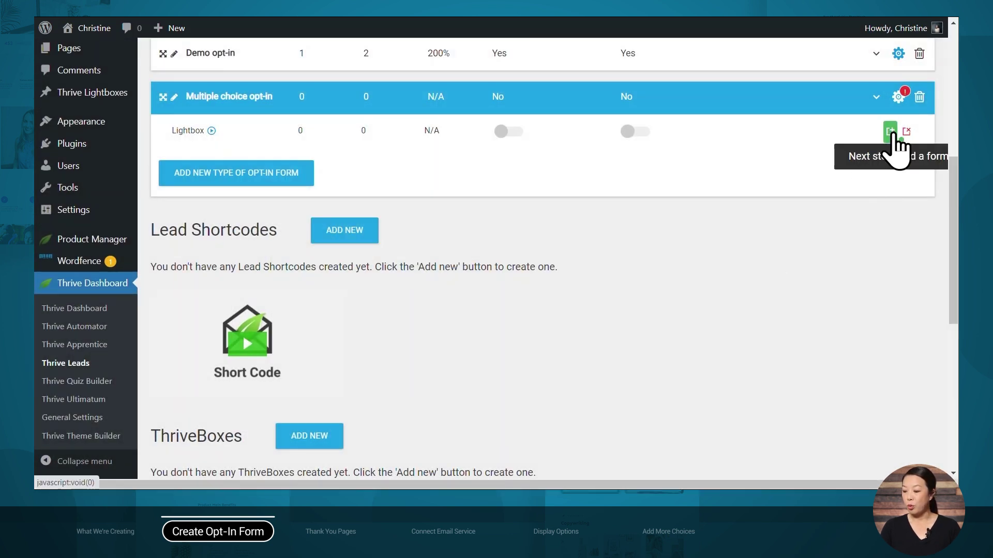
{"action": "left_click", "coordinate": [891, 133]}
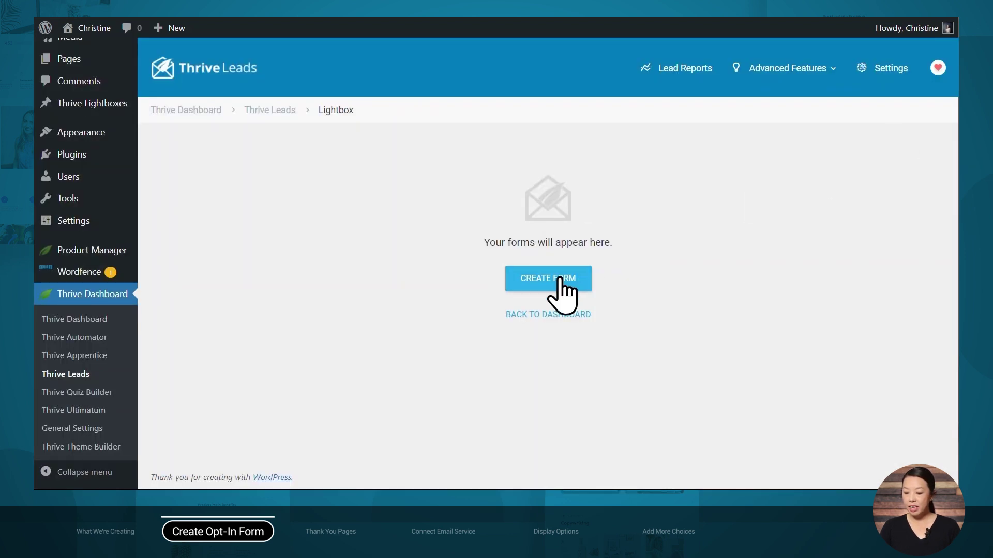
{"action": "left_click", "coordinate": [559, 279]}
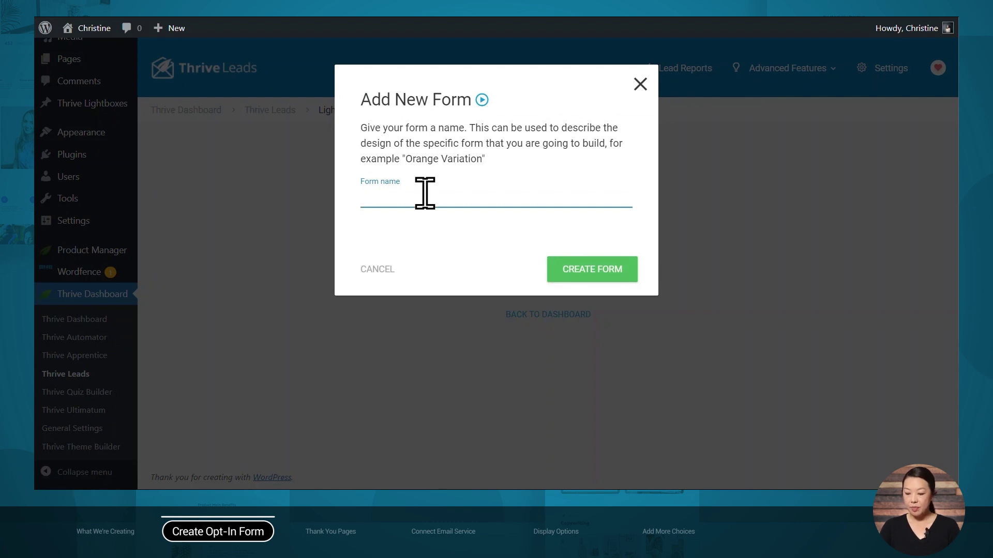
{"action": "type", "text": "Lightbox variation 1"}
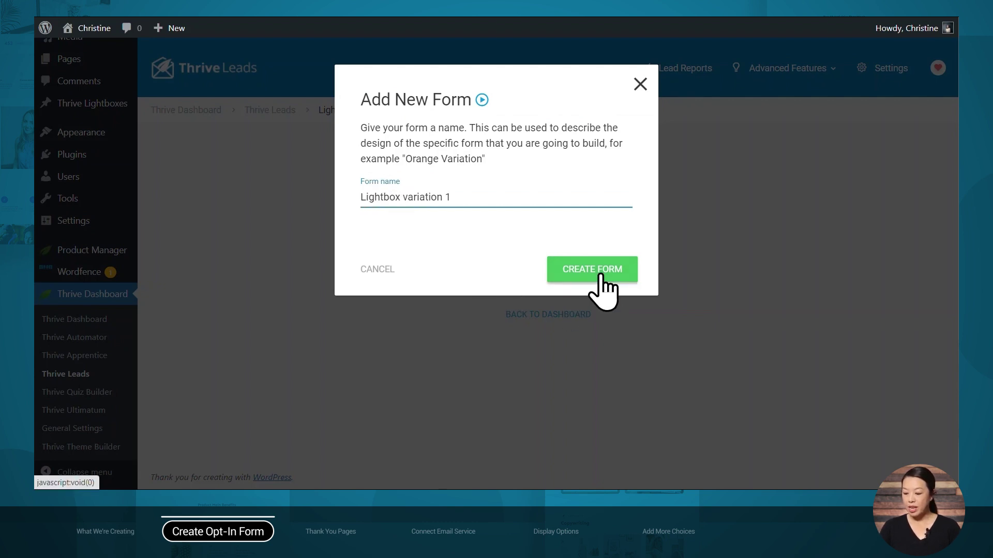
{"action": "left_click", "coordinate": [599, 276]}
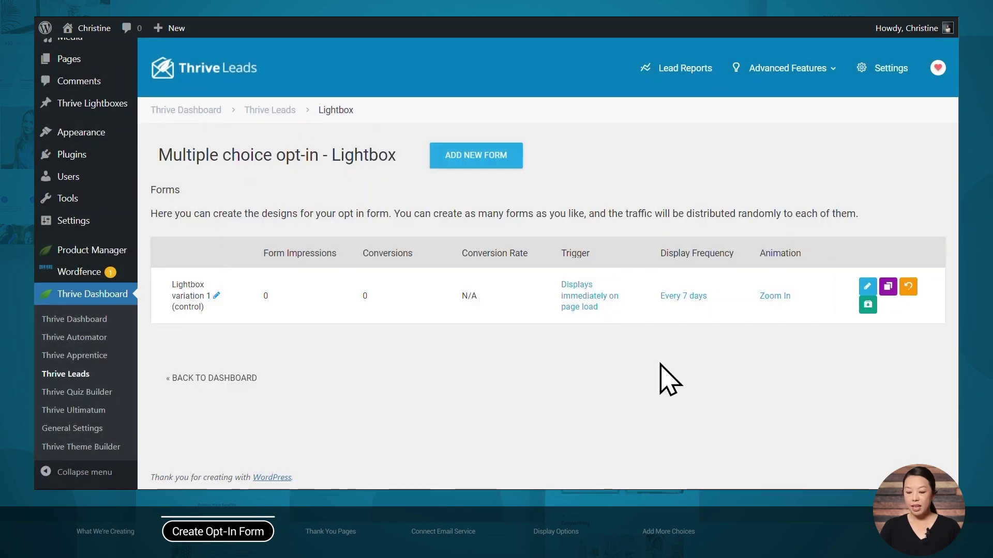
{"action": "left_click", "coordinate": [873, 292]}
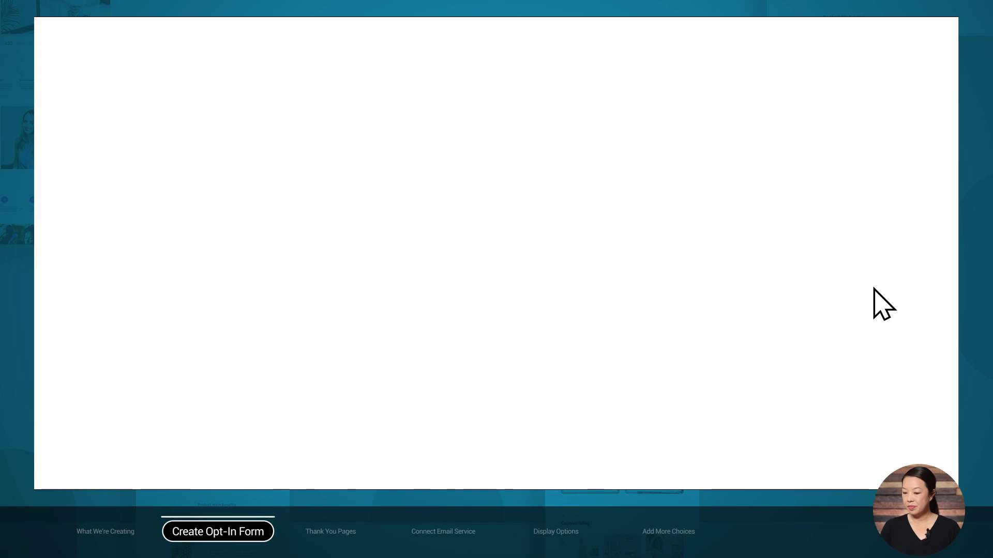
Browse through the full list of opt-in templates
{"action": "scroll", "coordinate": [892, 100], "scroll_direction": "down", "scroll_amount": 1}
{"action": "scroll", "coordinate": [892, 101], "scroll_direction": "down", "scroll_amount": 12}
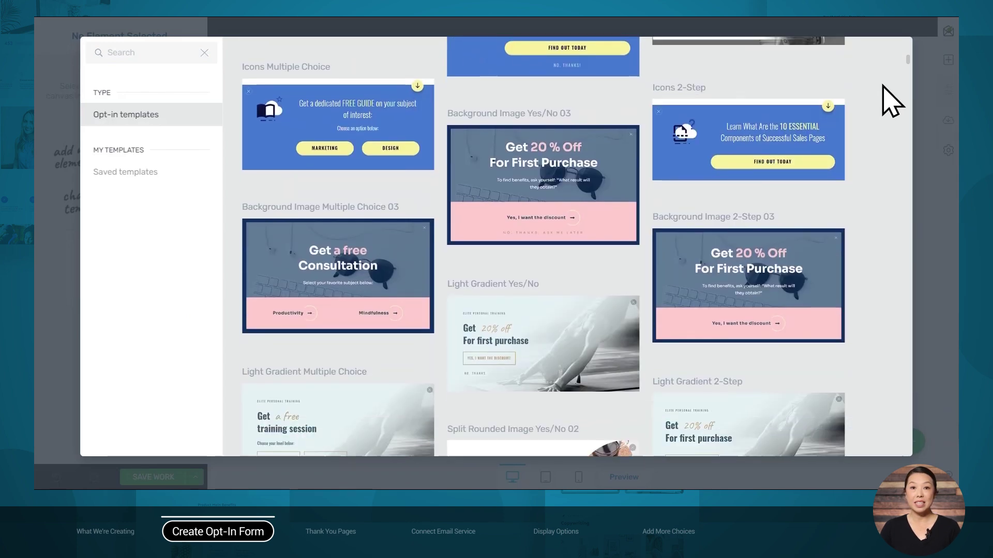
{"action": "scroll", "coordinate": [892, 100], "scroll_direction": "down", "scroll_amount": 8}
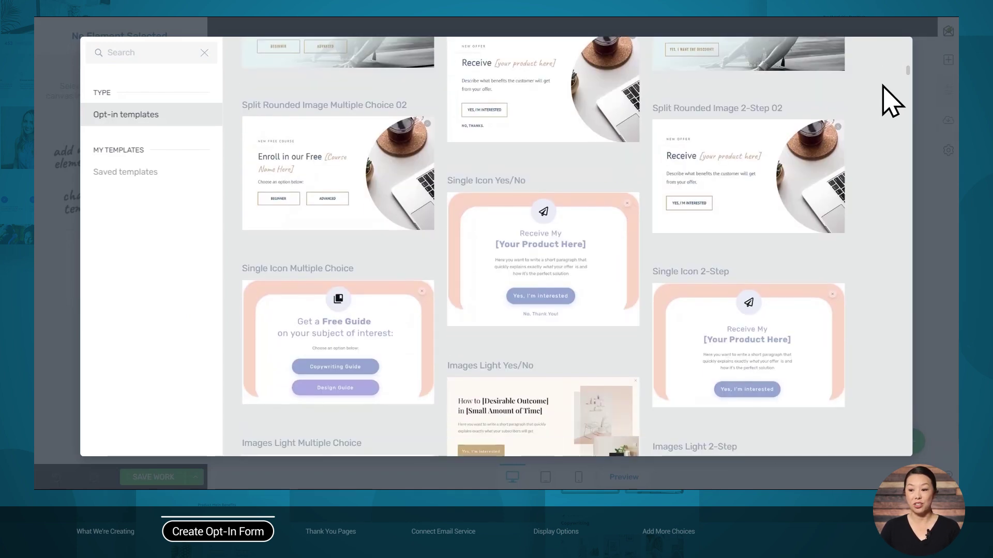
{"action": "scroll", "coordinate": [892, 100], "scroll_direction": "down", "scroll_amount": 7}
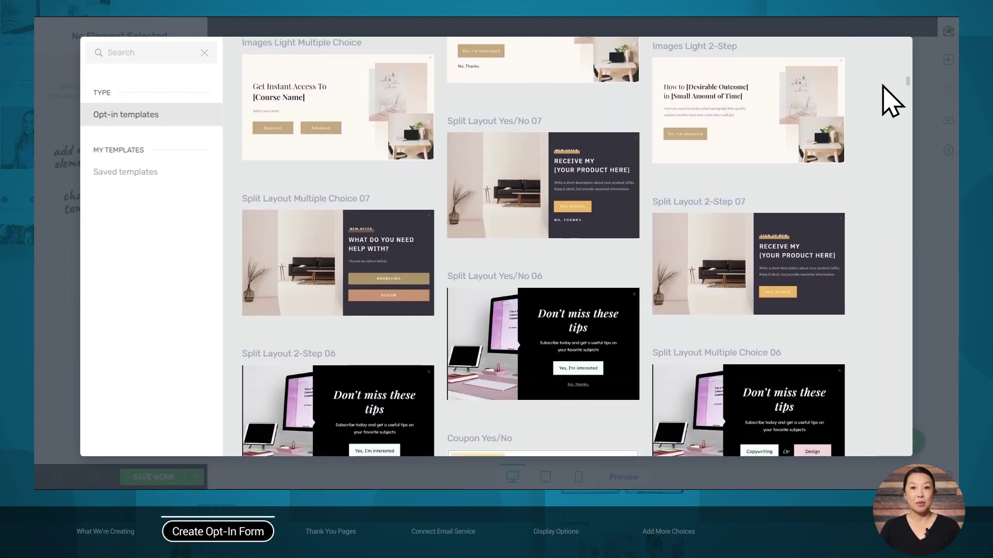
{"action": "scroll", "coordinate": [891, 101], "scroll_direction": "down", "scroll_amount": 4}
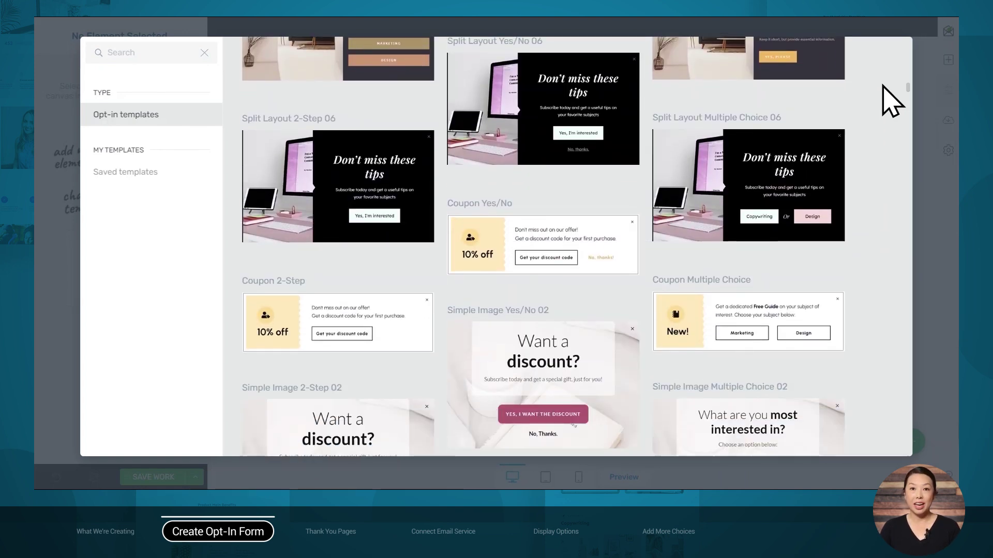
{"action": "scroll", "coordinate": [892, 101], "scroll_direction": "down", "scroll_amount": 4}
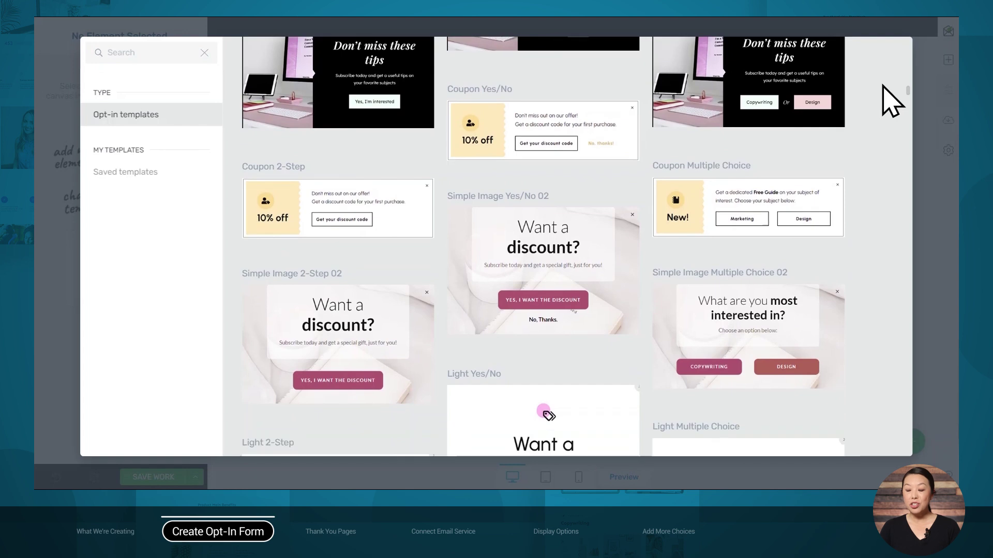
{"action": "scroll", "coordinate": [892, 101], "scroll_direction": "down", "scroll_amount": 2}
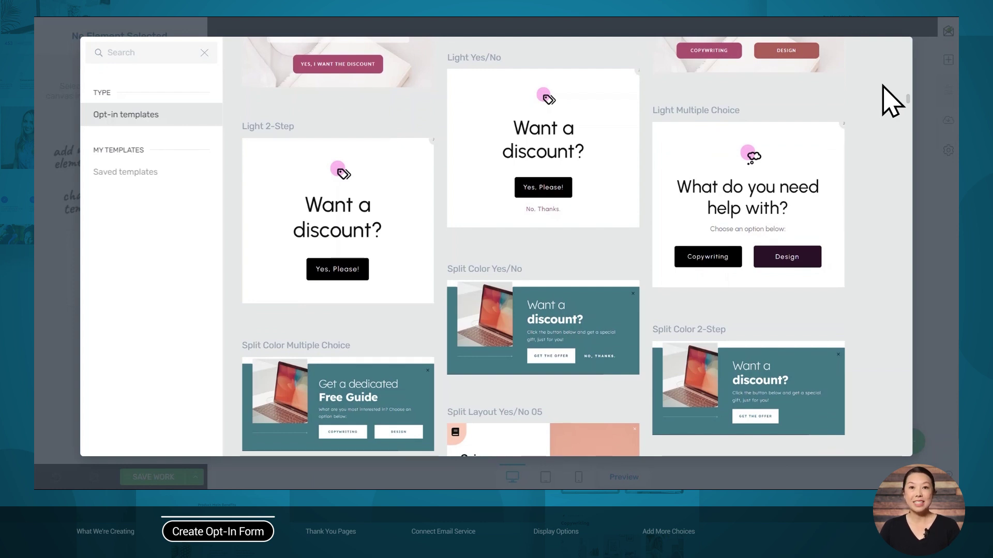
{"action": "scroll", "coordinate": [891, 101], "scroll_direction": "down", "scroll_amount": 5}
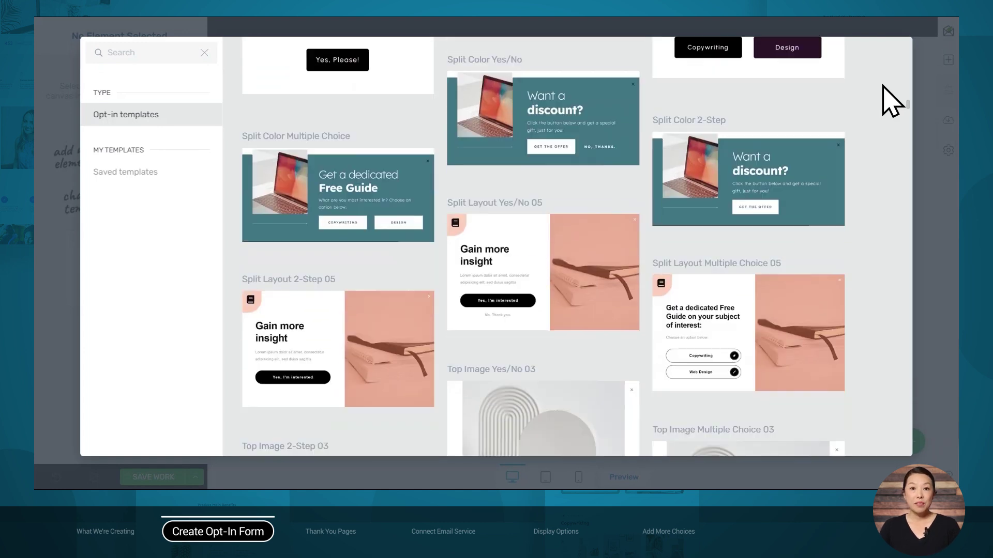
{"action": "scroll", "coordinate": [890, 101], "scroll_direction": "down", "scroll_amount": 6}
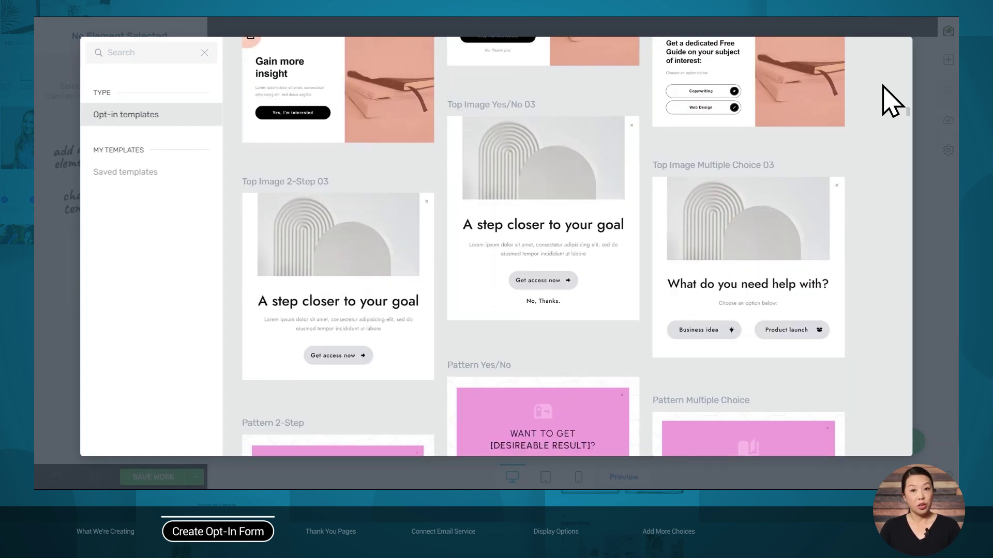
{"action": "scroll", "coordinate": [891, 101], "scroll_direction": "down", "scroll_amount": 5}
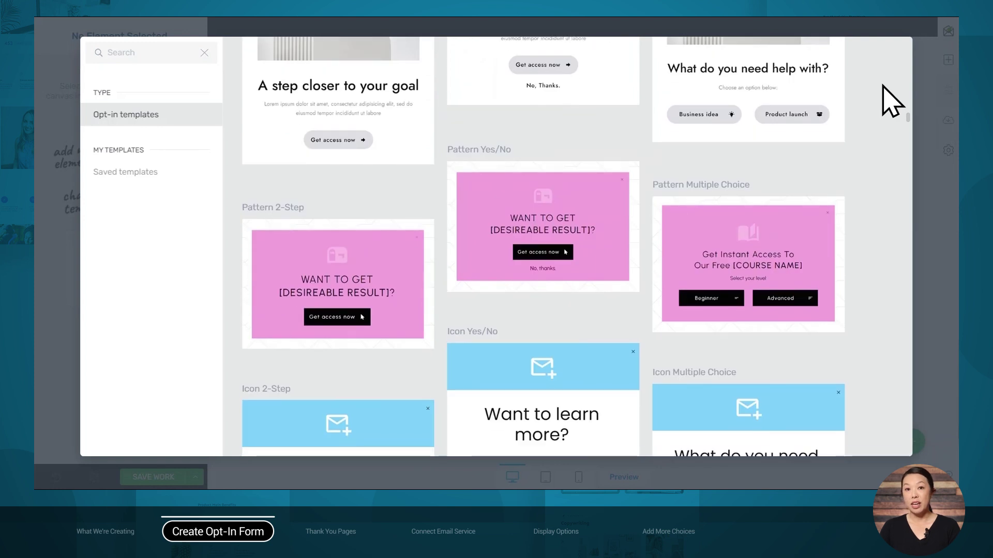
{"action": "scroll", "coordinate": [890, 101], "scroll_direction": "down", "scroll_amount": 6}
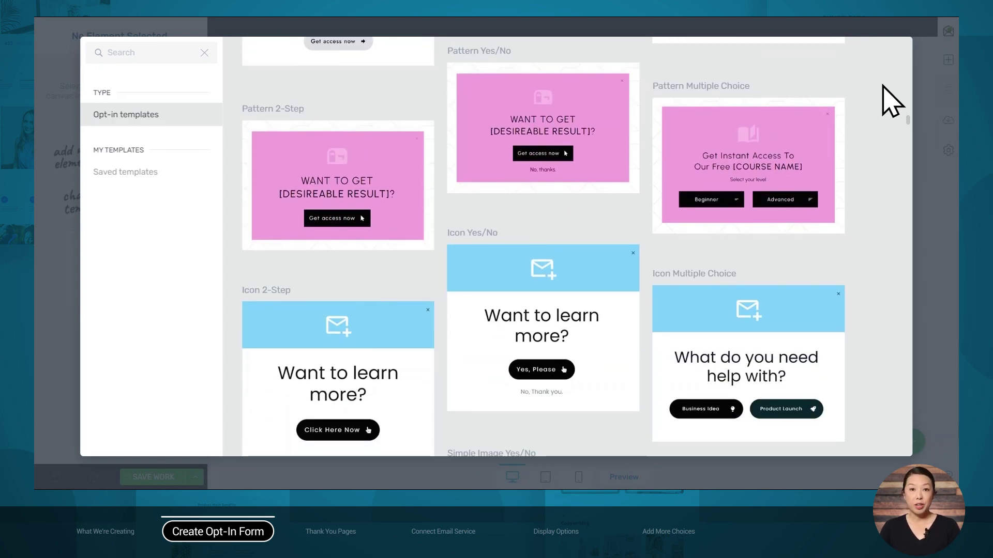
{"action": "scroll", "coordinate": [890, 101], "scroll_direction": "down", "scroll_amount": 1}
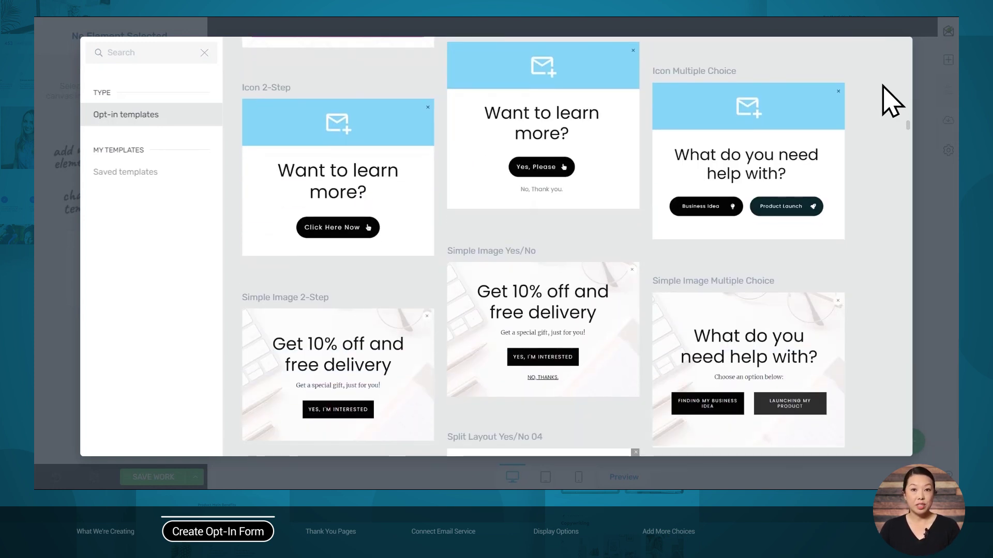
{"action": "scroll", "coordinate": [891, 101], "scroll_direction": "down", "scroll_amount": 1}
{"action": "scroll", "coordinate": [890, 100], "scroll_direction": "down", "scroll_amount": 4}
{"action": "scroll", "coordinate": [890, 101], "scroll_direction": "down", "scroll_amount": 2}
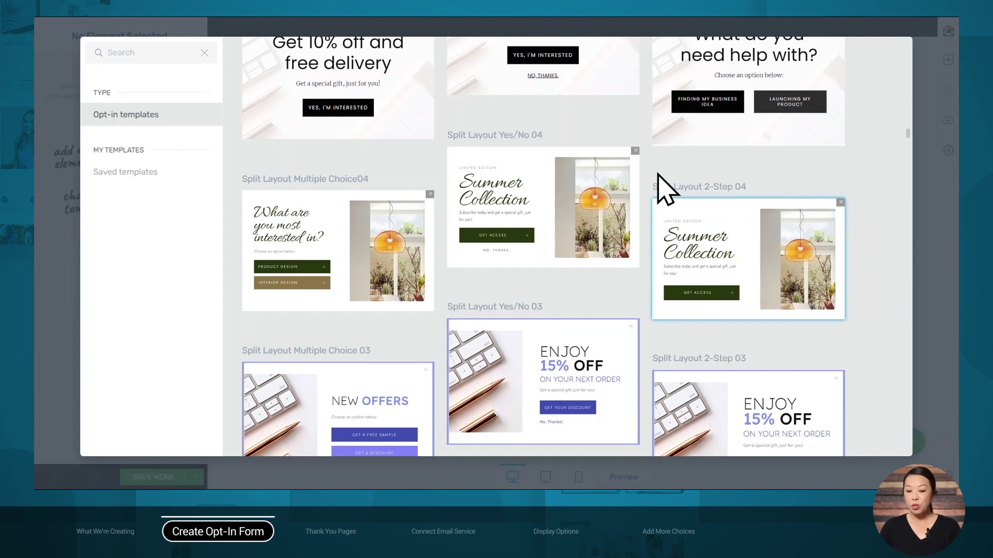
Search the templates for 'multiple choice' and select Left Image Multiple Choice 02
{"action": "left_click", "coordinate": [151, 57]}
{"action": "type", "text": "multiple choice"}
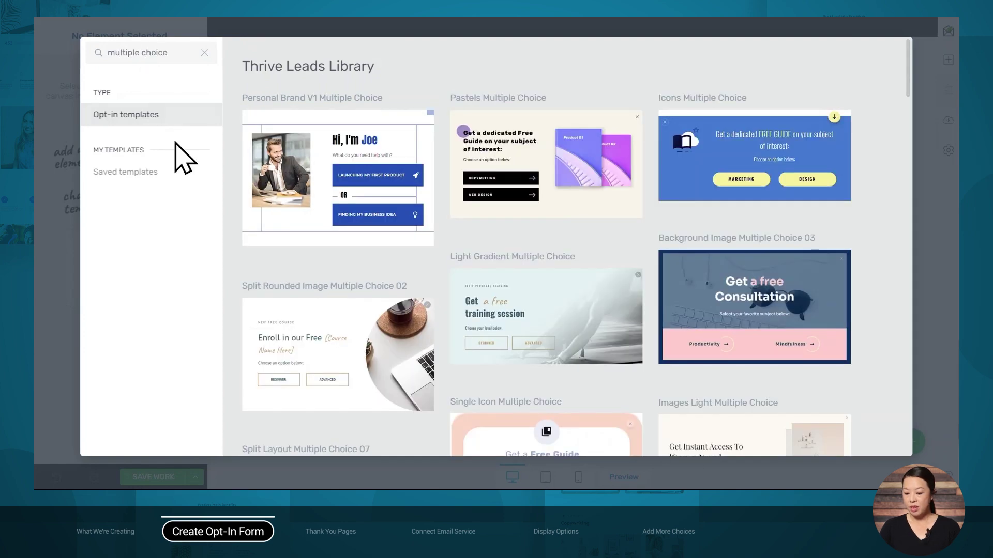
{"action": "scroll", "coordinate": [243, 227], "scroll_direction": "down", "scroll_amount": 20}
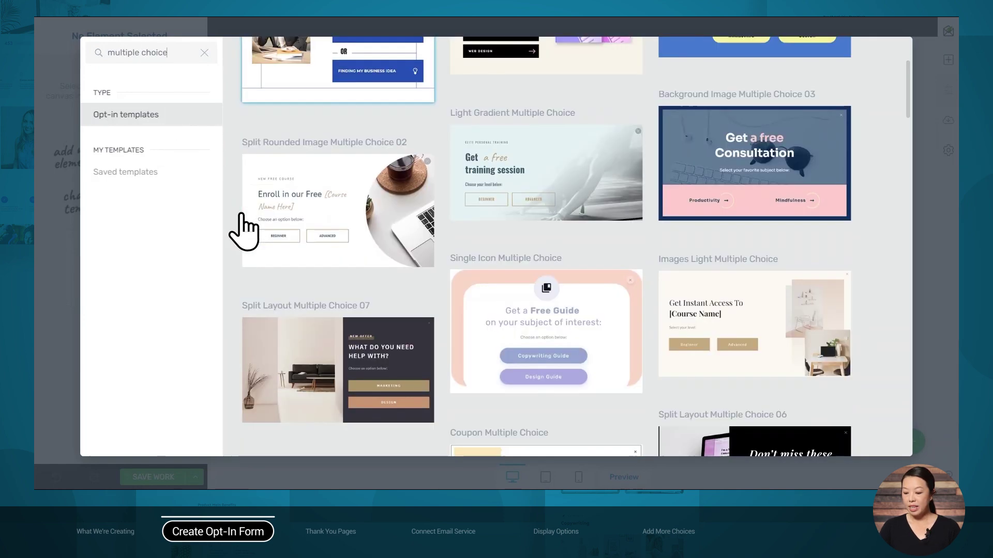
{"action": "scroll", "coordinate": [243, 227], "scroll_direction": "down", "scroll_amount": 10}
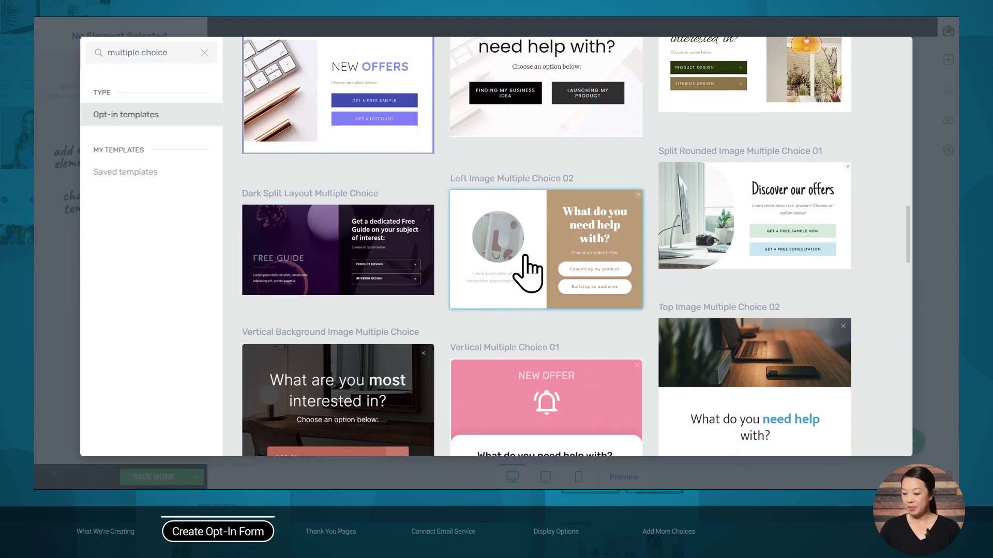
{"action": "left_click", "coordinate": [525, 256]}
Apply the Left Image Multiple Choice 02 template and preview both answers' sign-up steps on the site
{"action": "left_click", "coordinate": [823, 439]}
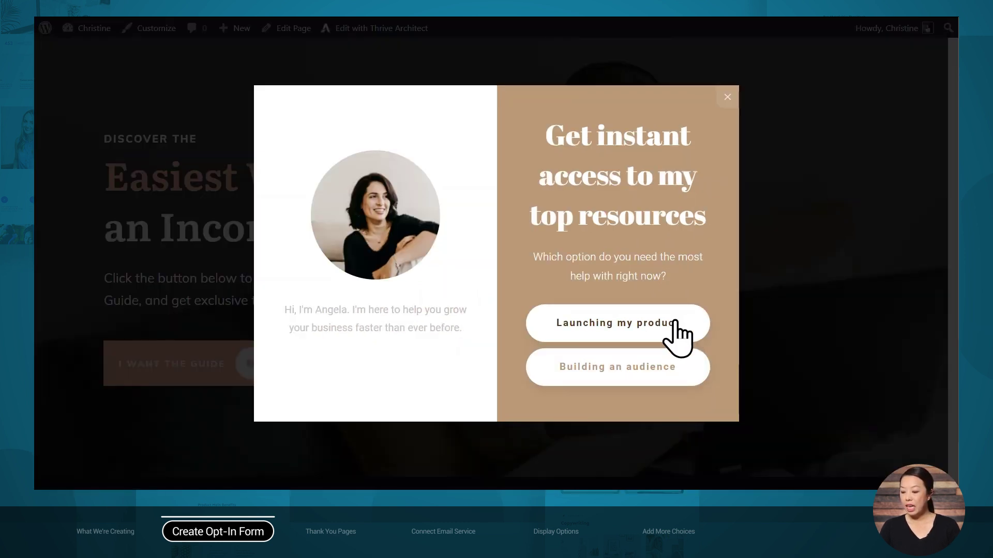
{"action": "left_click", "coordinate": [620, 324]}
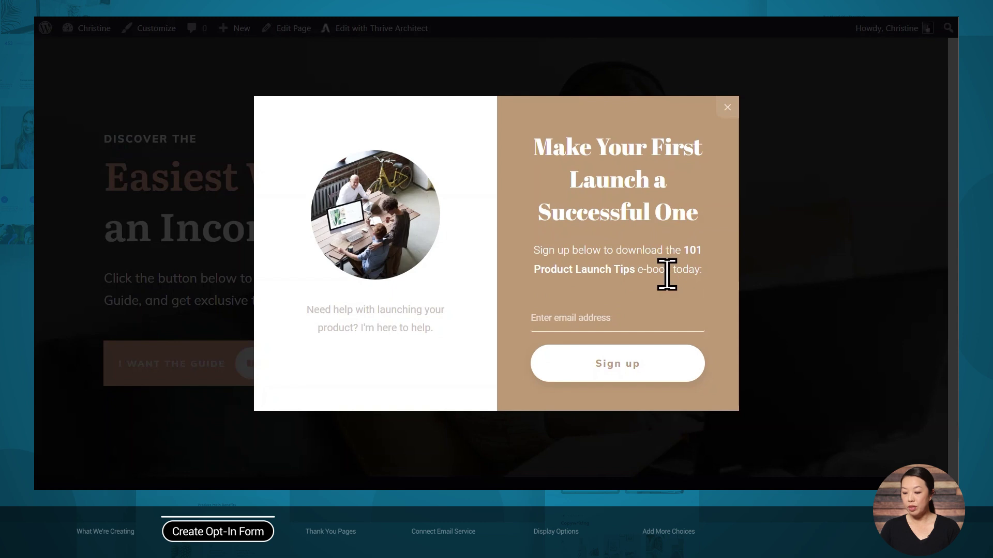
{"action": "left_click", "coordinate": [84, 23]}
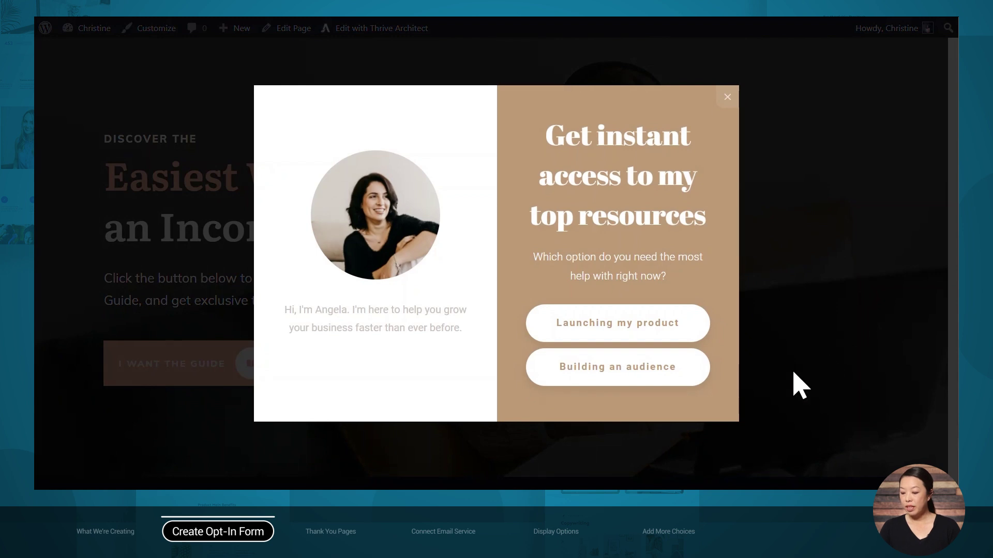
{"action": "left_click", "coordinate": [660, 366]}
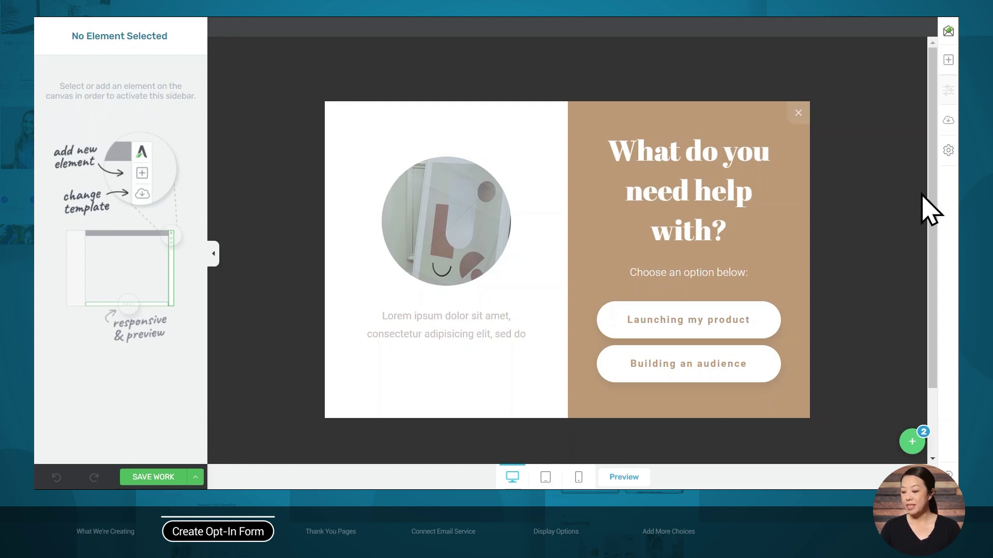
{"action": "left_click", "coordinate": [911, 443]}
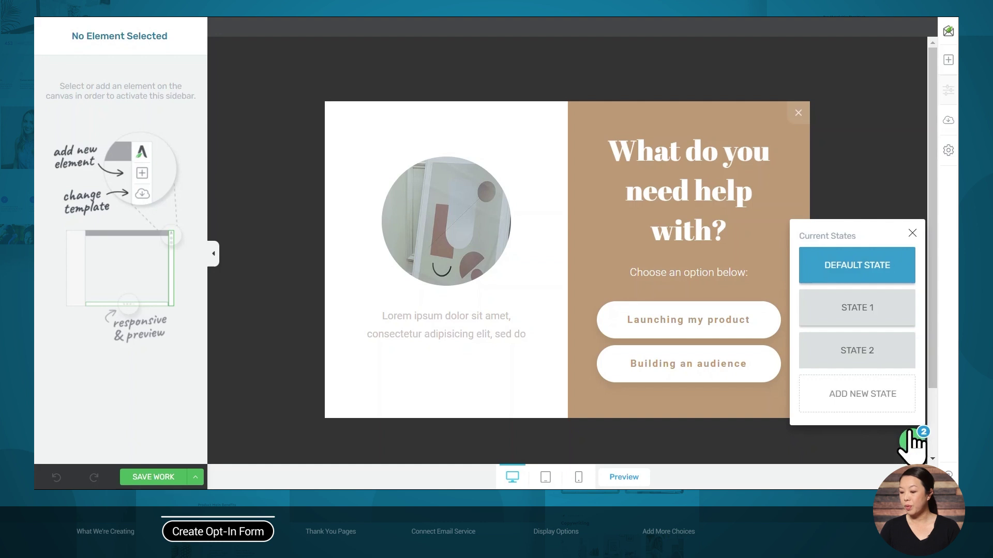
{"action": "mouse_move", "coordinate": [903, 325]}
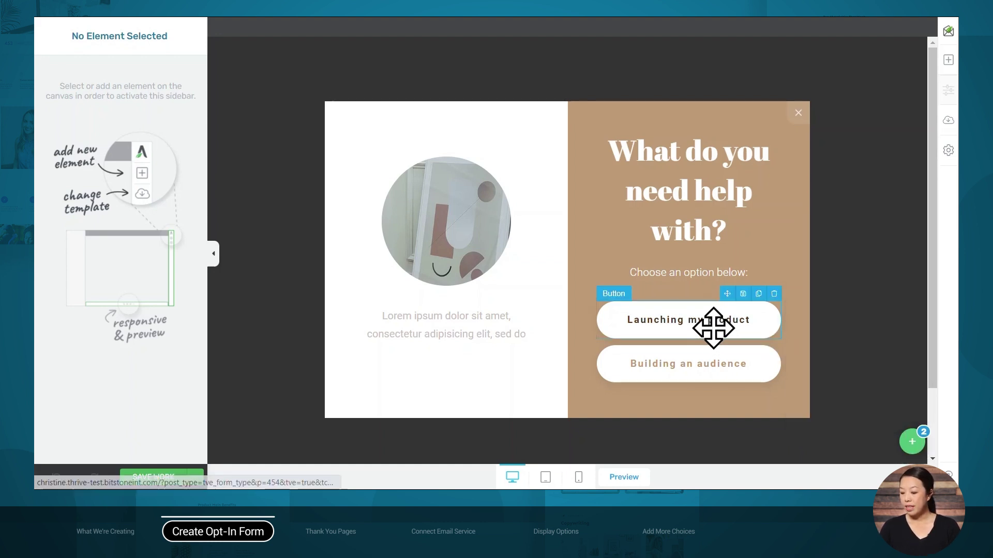
{"action": "left_click", "coordinate": [912, 441]}
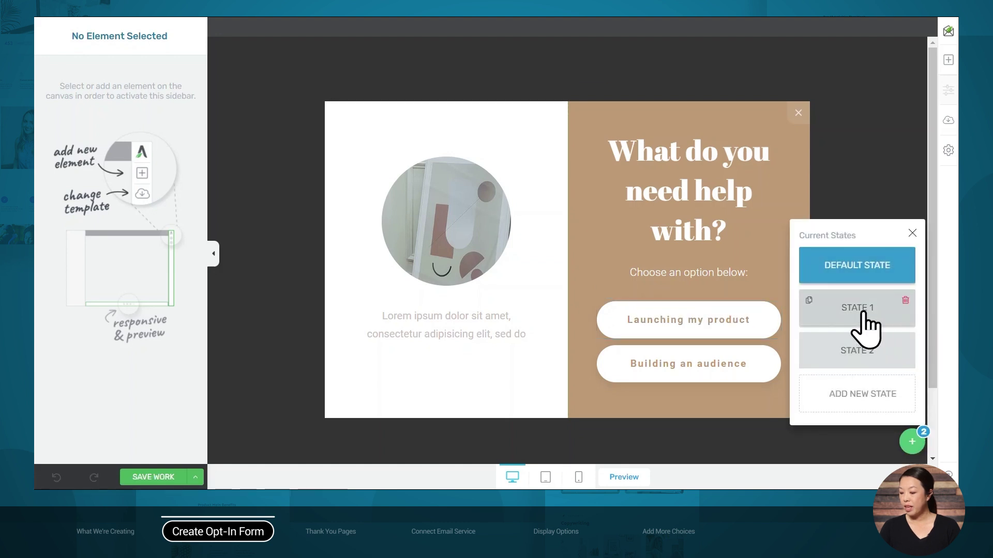
{"action": "left_click", "coordinate": [866, 329]}
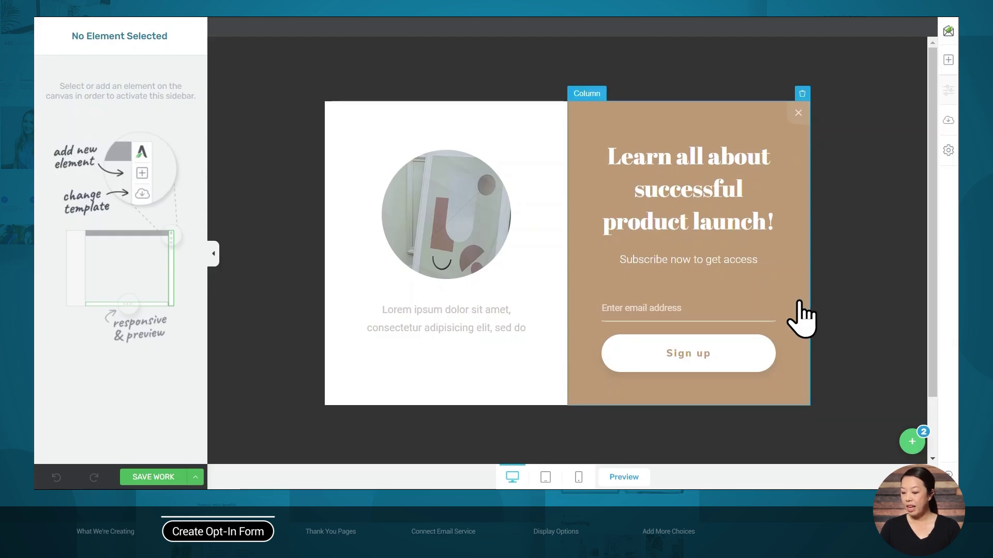
{"action": "left_click", "coordinate": [912, 441]}
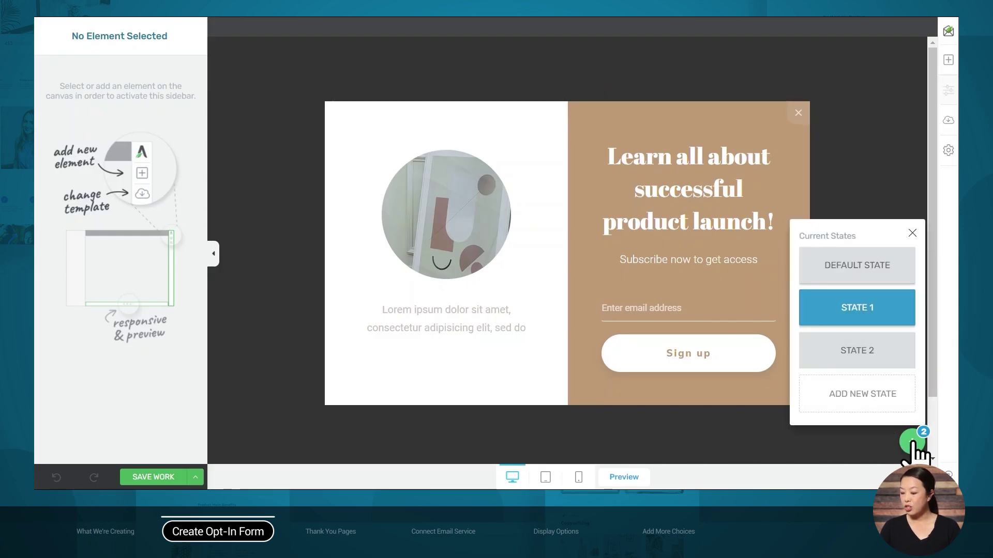
{"action": "left_click", "coordinate": [877, 356]}
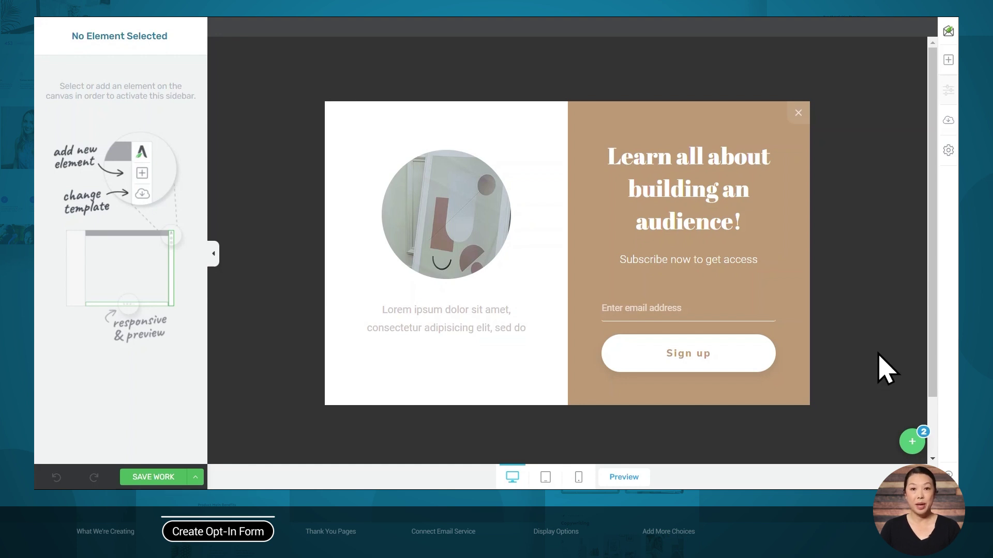
{"action": "left_click", "coordinate": [912, 441]}
{"action": "left_click", "coordinate": [859, 277]}
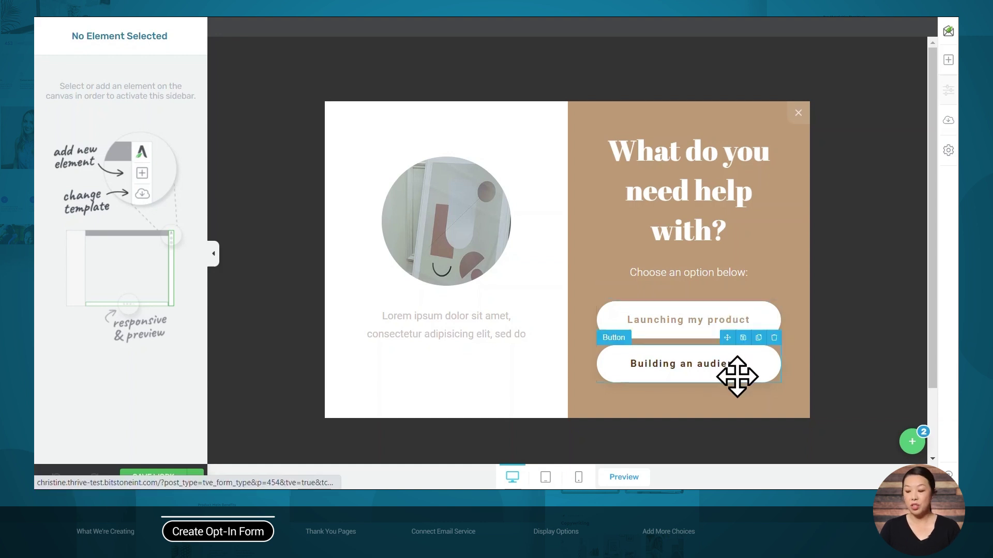
Inspect the 'Launching my product' button's Switch state action to State 1 without changing it
{"action": "left_click", "coordinate": [705, 319]}
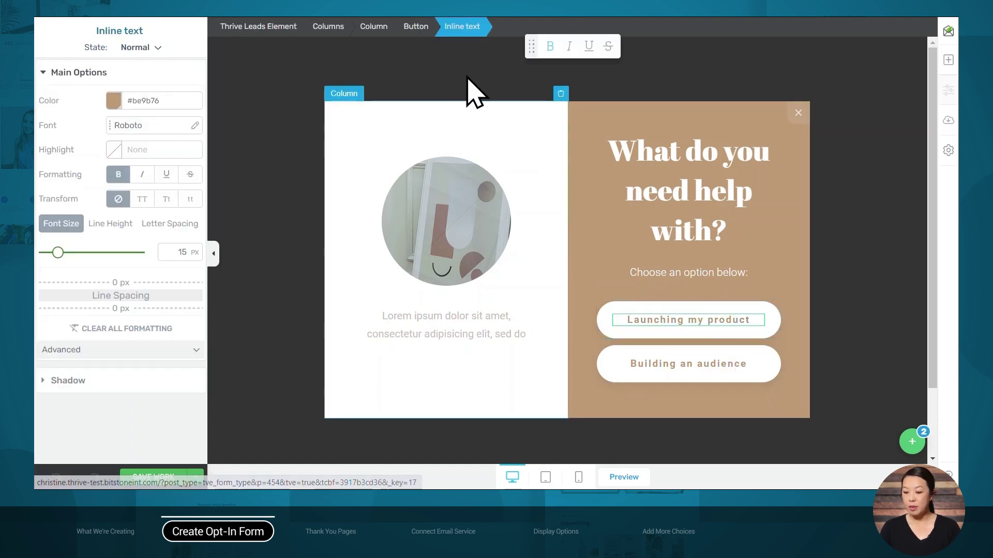
{"action": "left_click", "coordinate": [416, 27]}
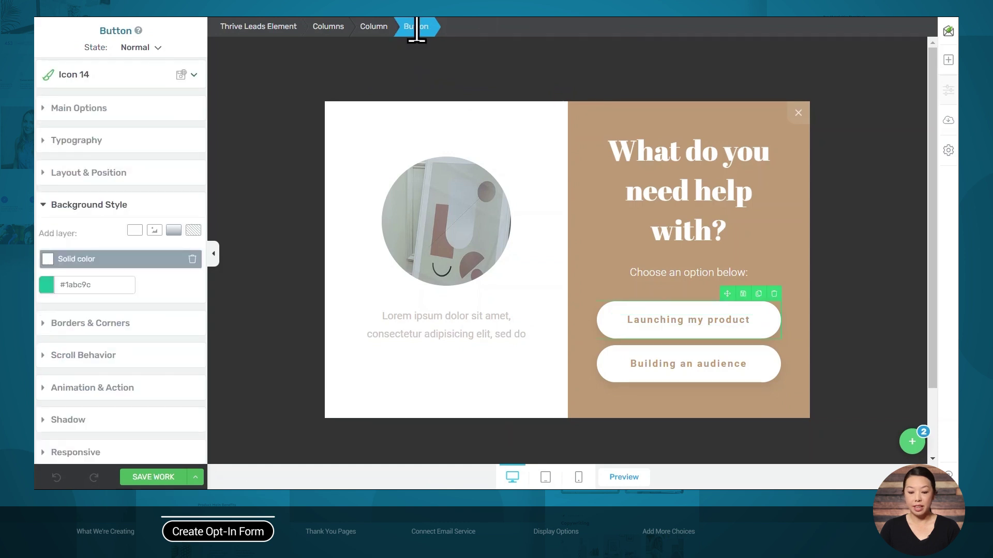
{"action": "left_click", "coordinate": [98, 392]}
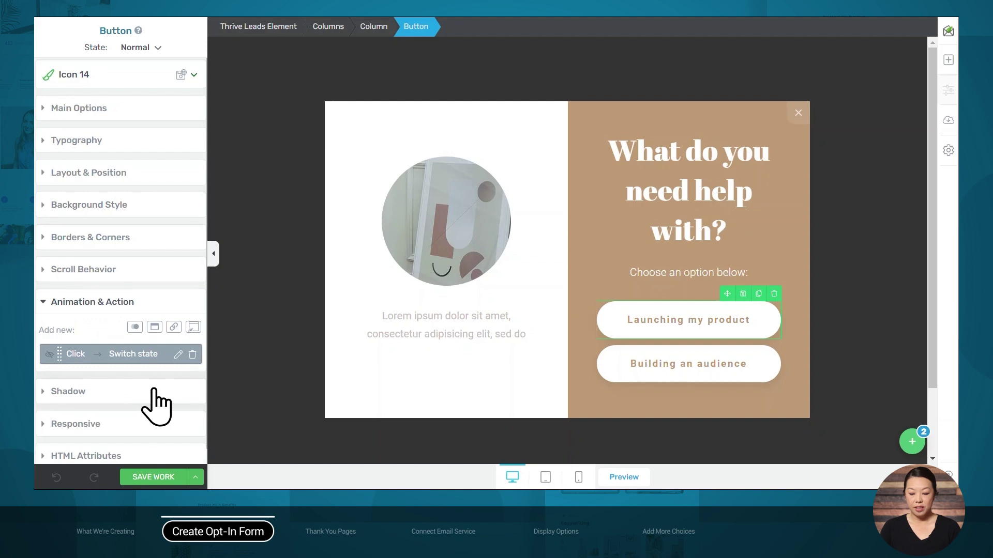
{"action": "left_click", "coordinate": [178, 356]}
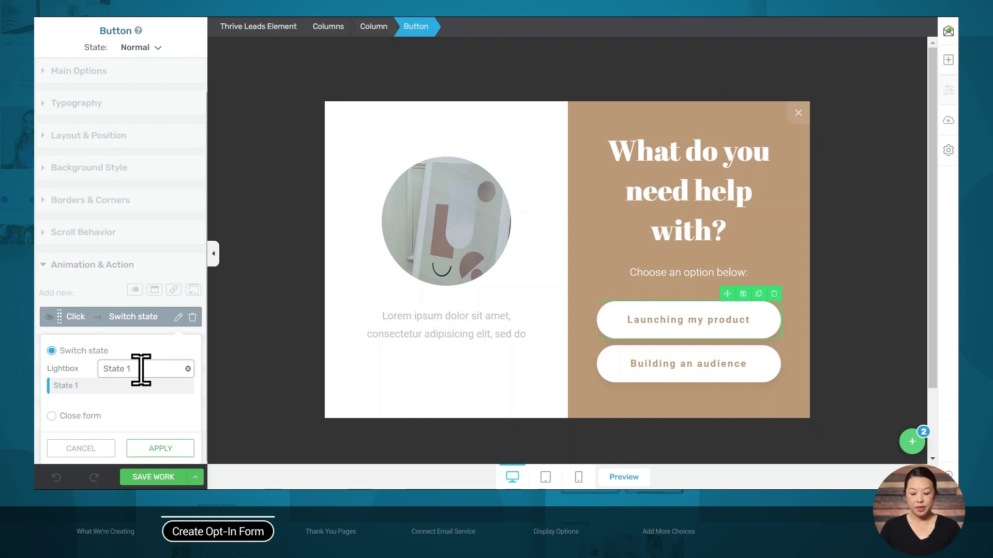
{"action": "left_click", "coordinate": [98, 453]}
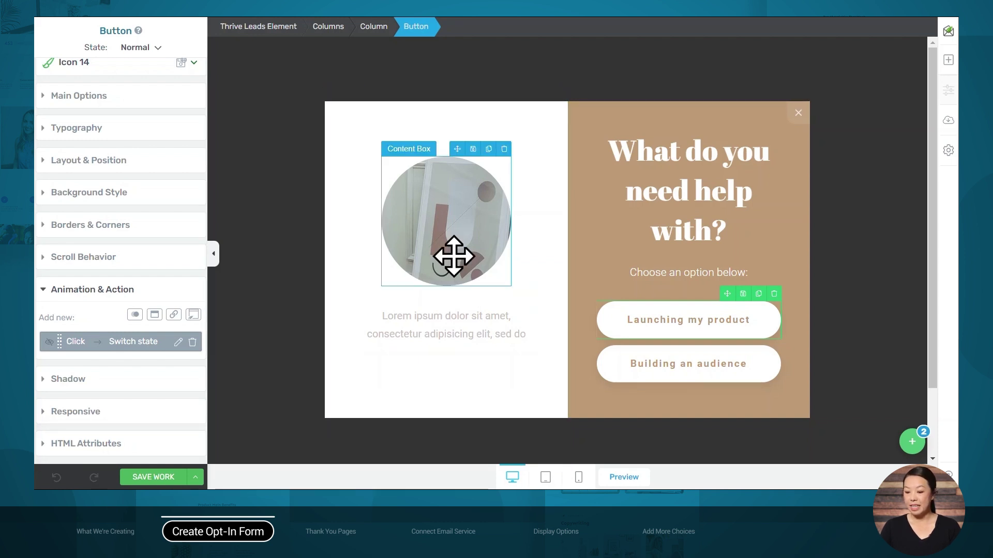
Replace the round image's background with Alpha-person_03.jpg, a smiling woman's portrait
{"action": "left_click", "coordinate": [454, 256]}
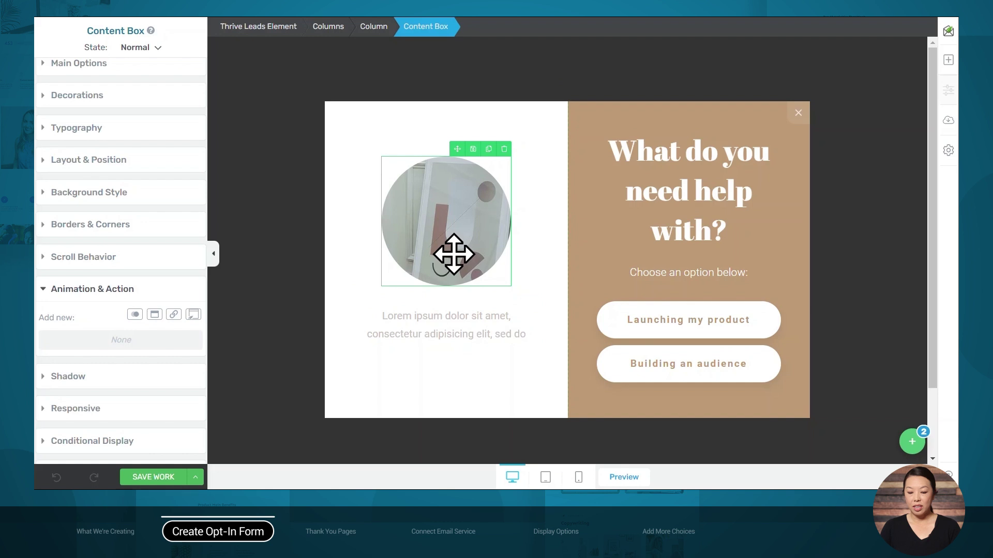
{"action": "left_click", "coordinate": [88, 193]}
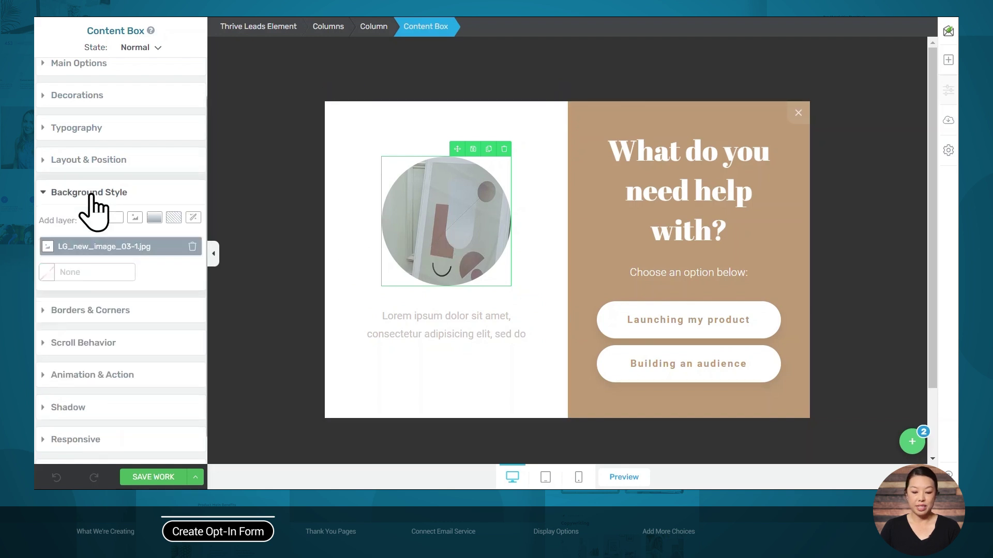
{"action": "left_click", "coordinate": [119, 247]}
{"action": "left_click", "coordinate": [120, 318]}
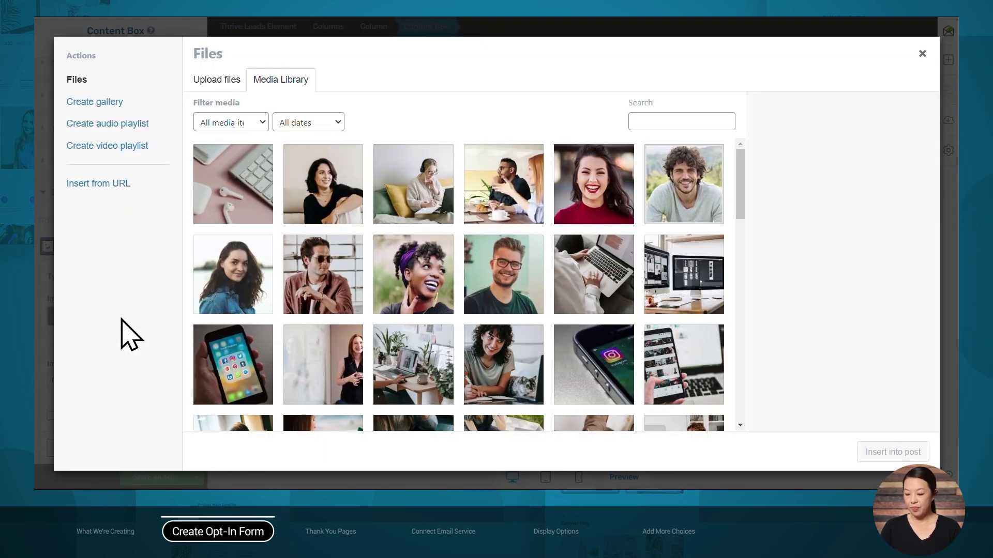
{"action": "left_click", "coordinate": [360, 221]}
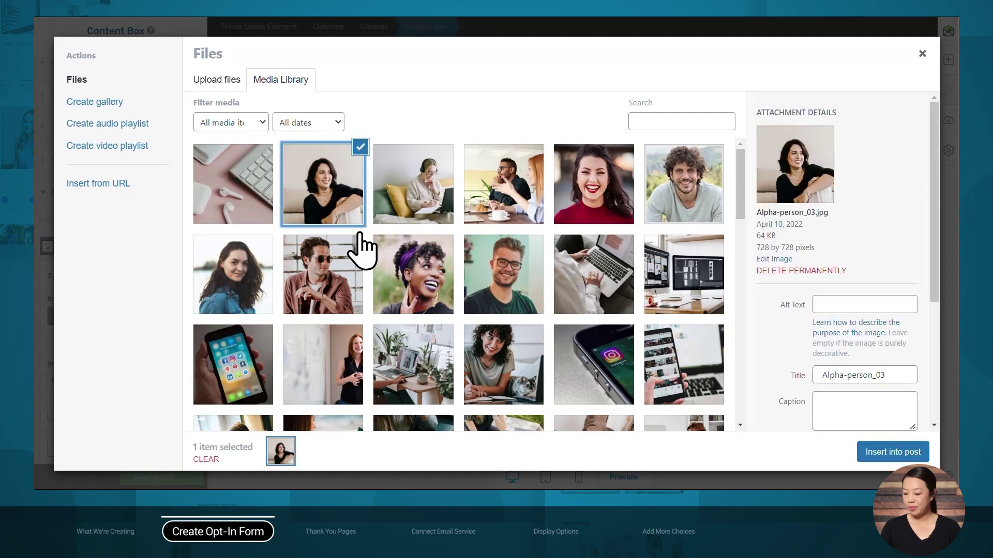
{"action": "left_click", "coordinate": [877, 460]}
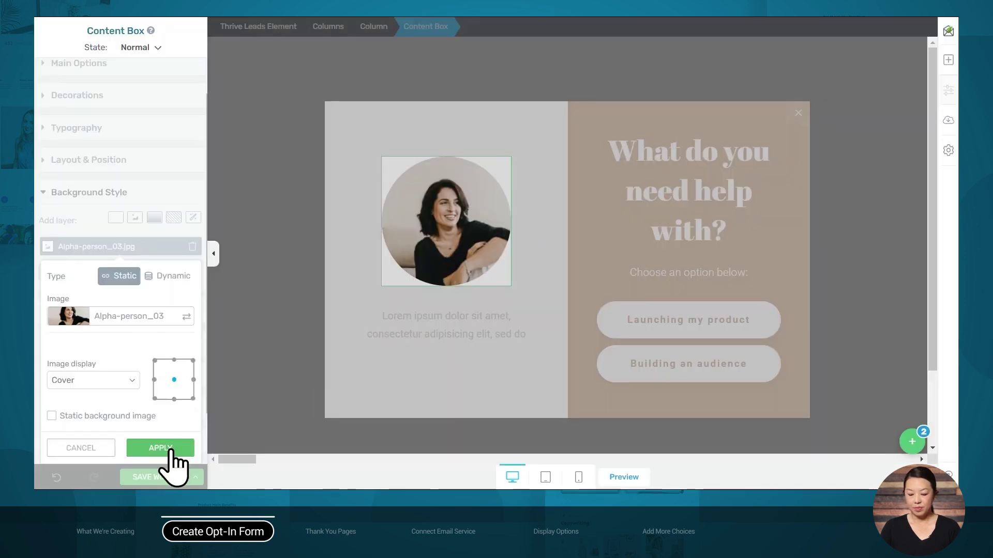
{"action": "left_click", "coordinate": [168, 448]}
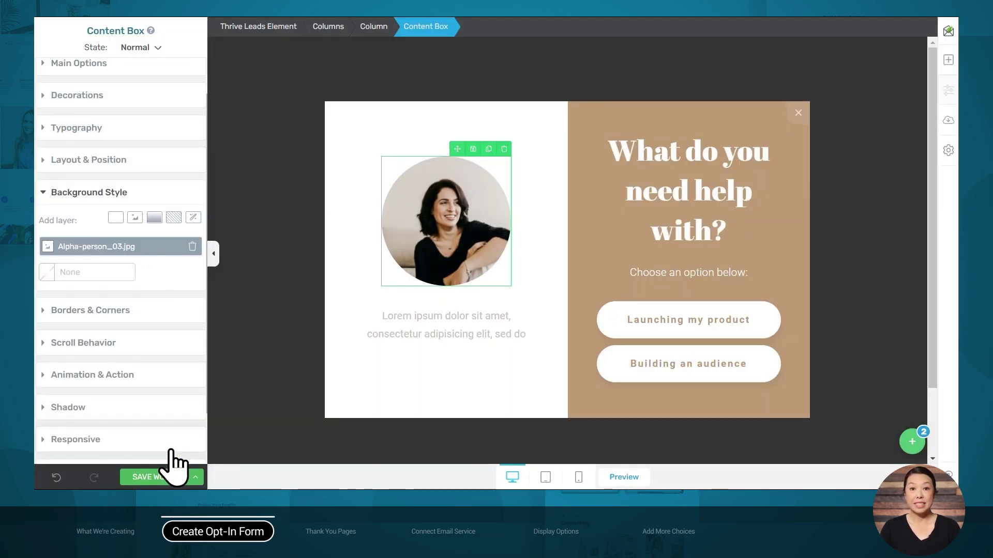
{"action": "left_click", "coordinate": [700, 181]}
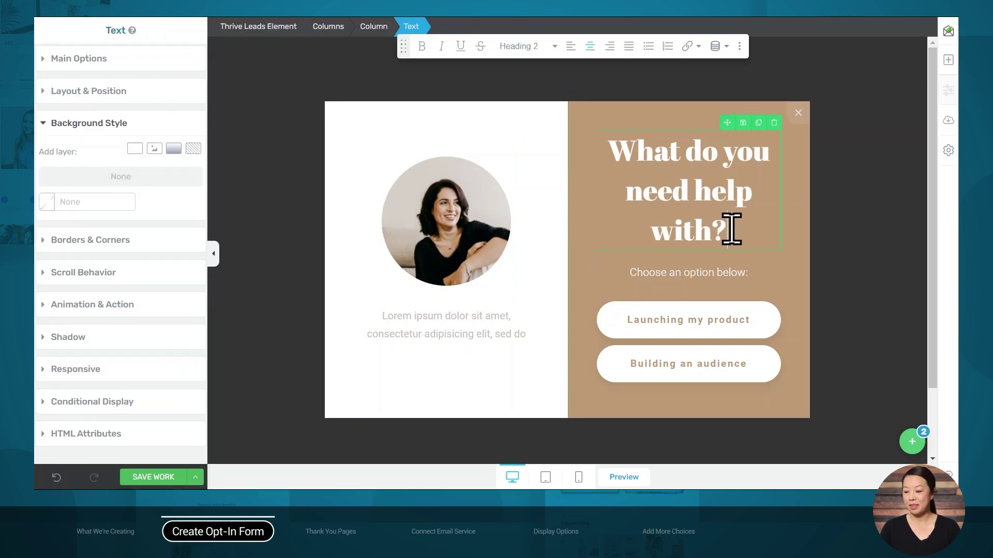
Retitle the heading 'Get access to my top resources' and show the lightbox's list of states
{"action": "left_click_drag", "start_coordinate": [731, 228], "coordinate": [582, 162]}
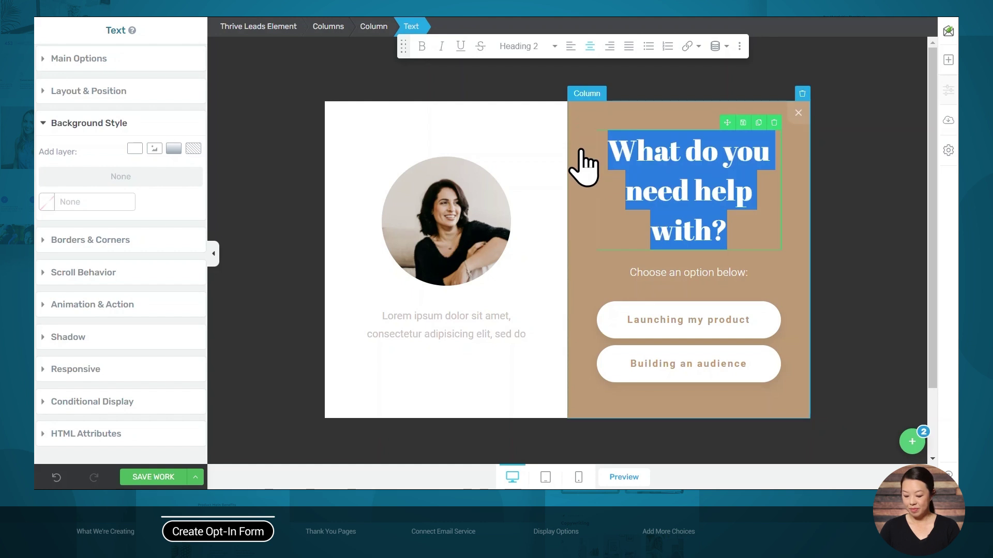
{"action": "type", "text": "Get access to my top resources"}
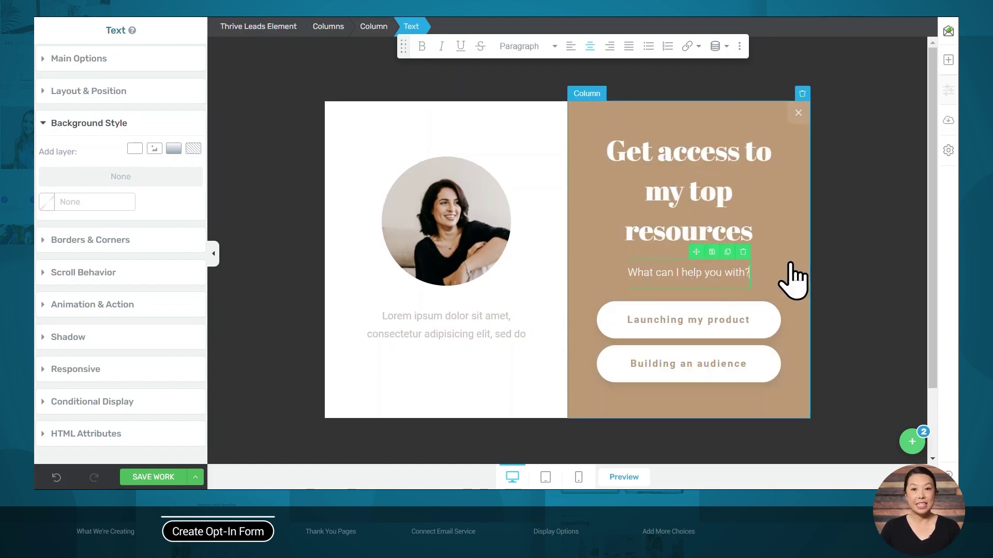
{"action": "left_click", "coordinate": [785, 200]}
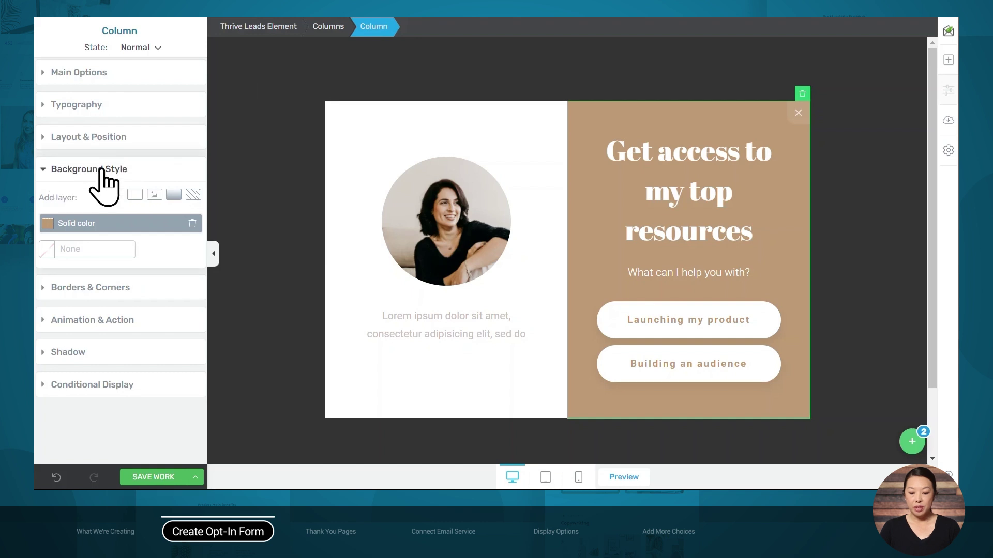
{"action": "left_click", "coordinate": [67, 226]}
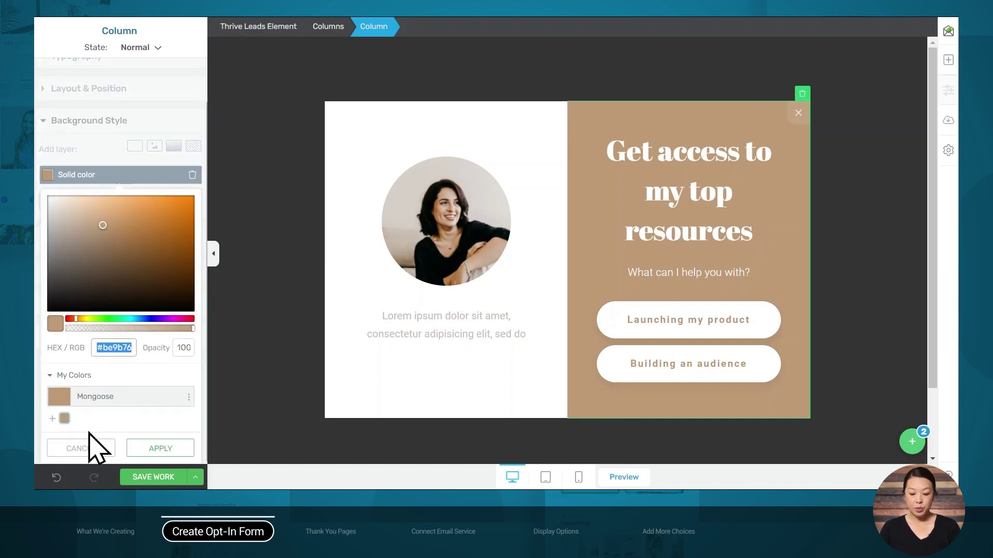
{"action": "left_click", "coordinate": [81, 449]}
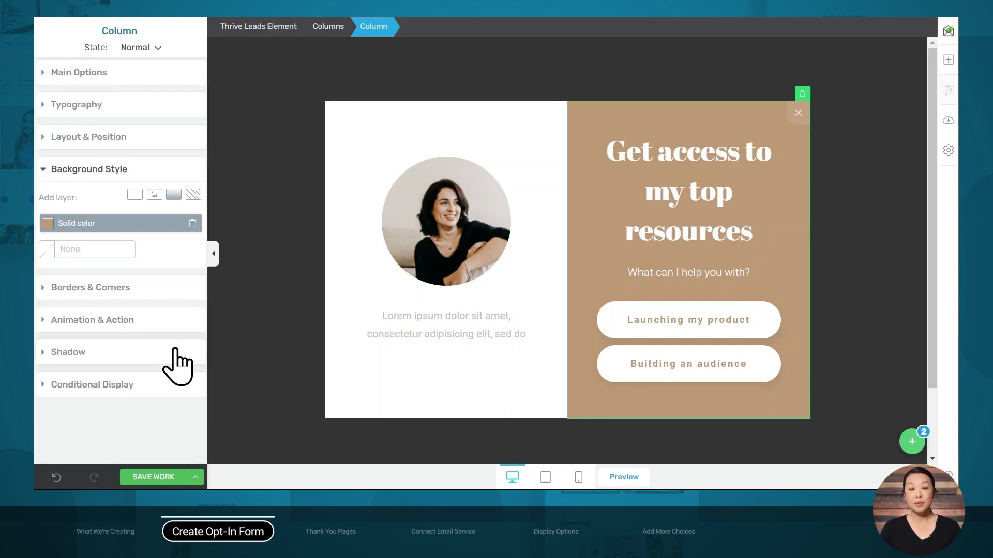
{"action": "left_click", "coordinate": [912, 442]}
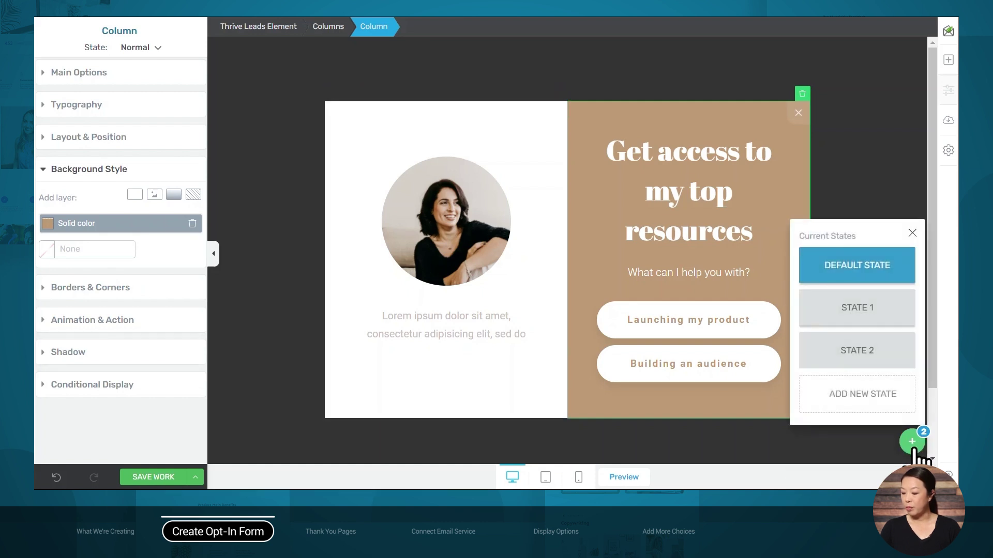
In State 1, replace the circular image with the office photo pexels-fauxels-3182807.jpg
{"action": "left_click", "coordinate": [863, 317]}
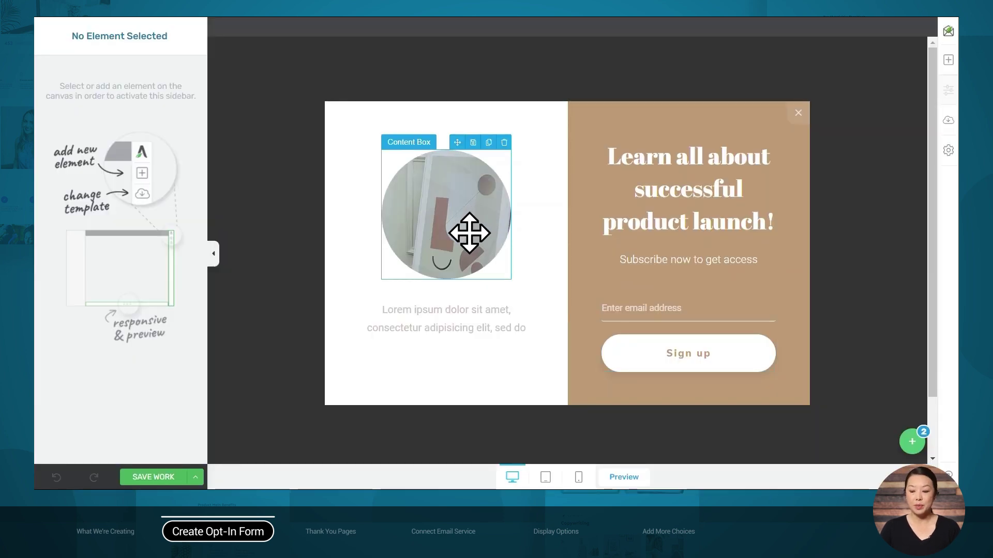
{"action": "left_click", "coordinate": [427, 205]}
{"action": "left_click", "coordinate": [82, 296]}
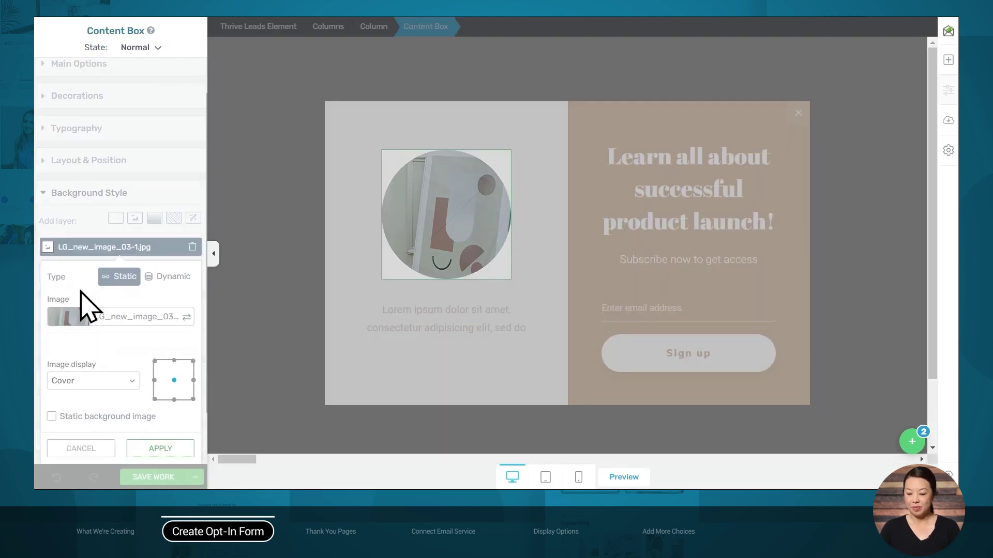
{"action": "left_click", "coordinate": [110, 317]}
{"action": "scroll", "coordinate": [572, 305], "scroll_direction": "down", "scroll_amount": 5}
{"action": "left_click", "coordinate": [310, 305]}
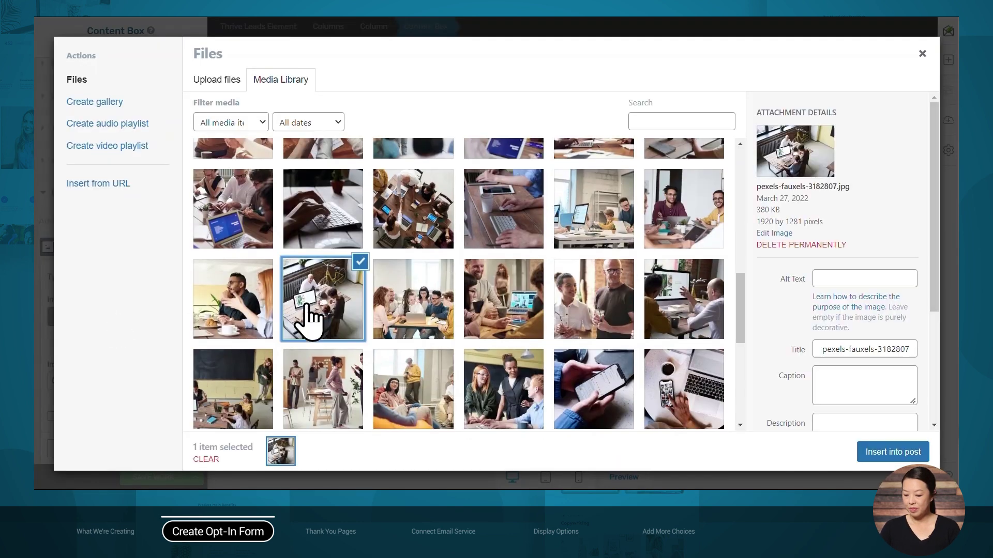
{"action": "left_click", "coordinate": [889, 454]}
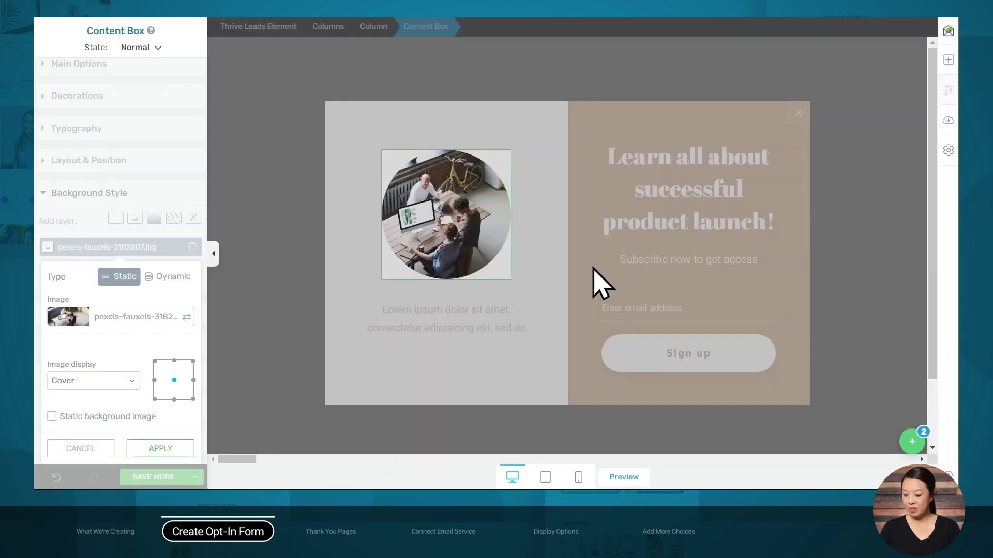
{"action": "left_click", "coordinate": [168, 448]}
Select the Lorem ipsum placeholder text below the photo
{"action": "left_click", "coordinate": [465, 312]}
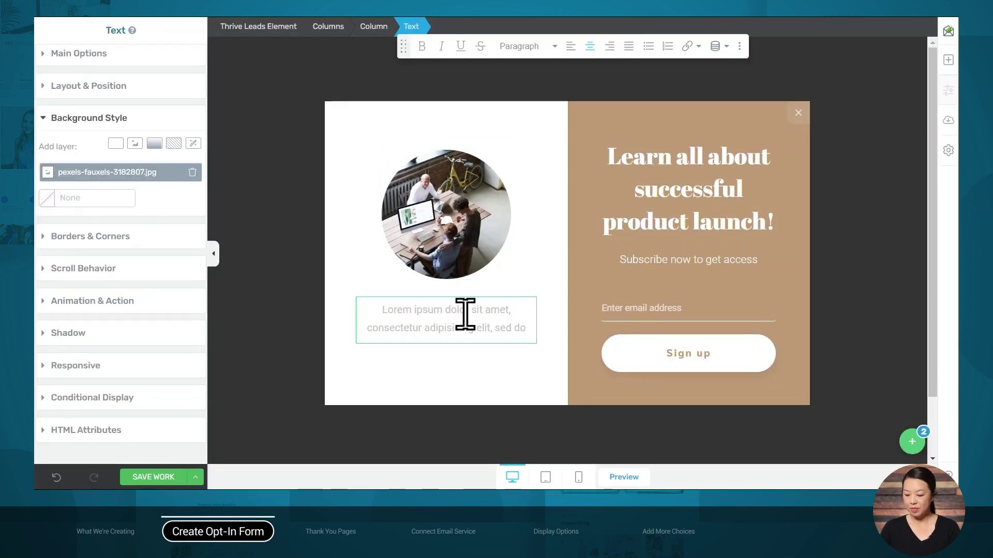
{"action": "left_click_drag", "start_coordinate": [527, 327], "coordinate": [343, 325]}
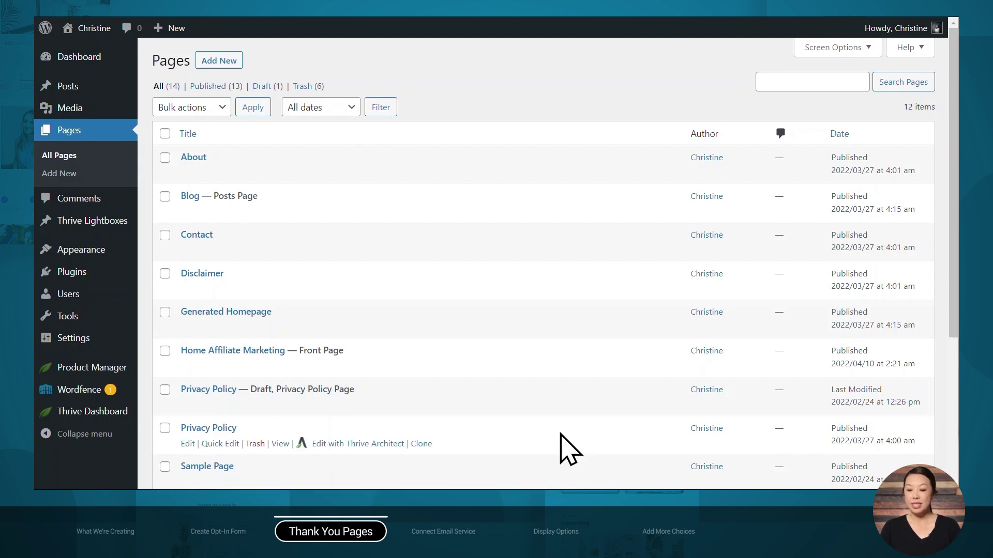
Create and publish a new page titled 'Thank you - launch a product', then launch Thrive Architect
{"action": "left_click", "coordinate": [224, 66]}
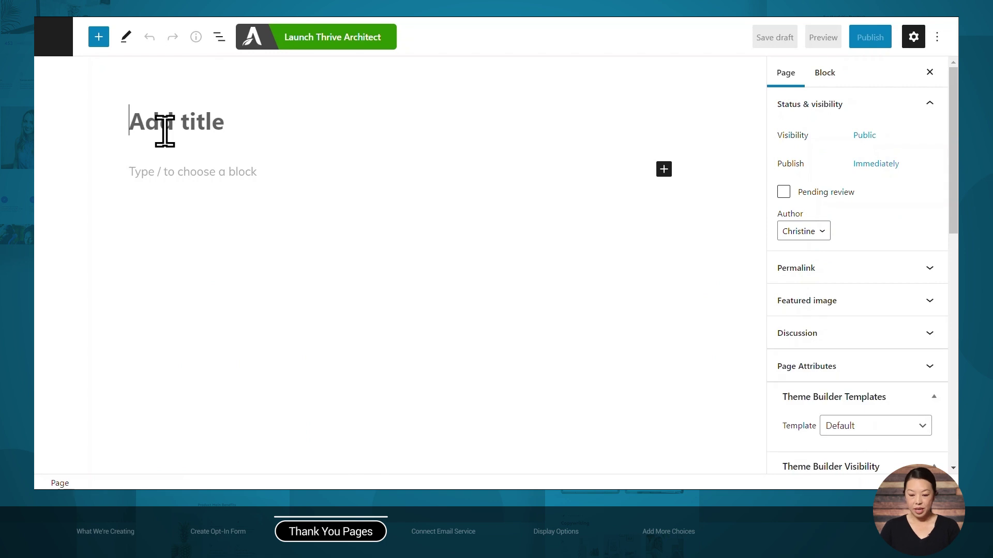
{"action": "type", "text": "Thank you - launch a product"}
{"action": "left_click", "coordinate": [862, 41]}
{"action": "left_click", "coordinate": [858, 40]}
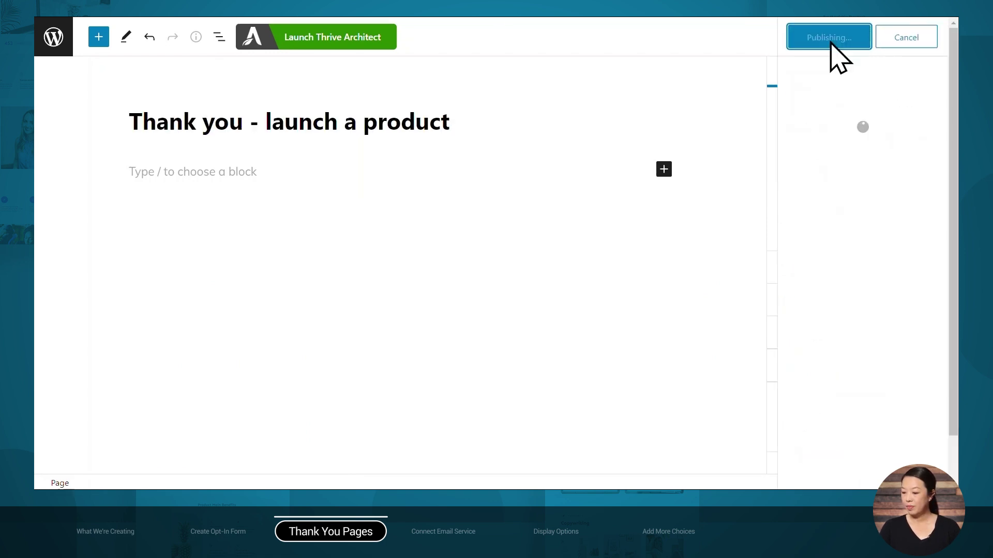
{"action": "left_click", "coordinate": [345, 51]}
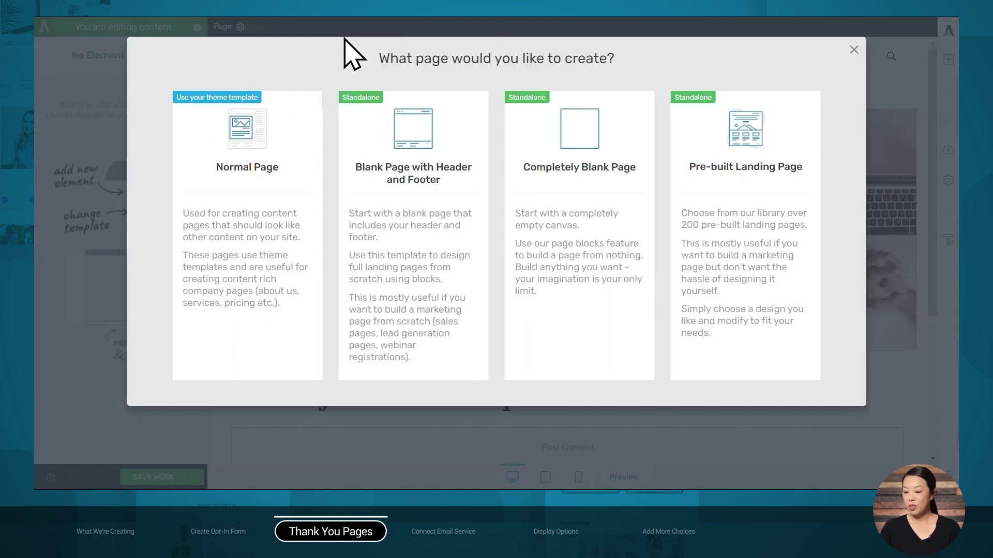
Start from a pre-built landing page and open the Hydrogen Smart template set
{"action": "left_click", "coordinate": [735, 236]}
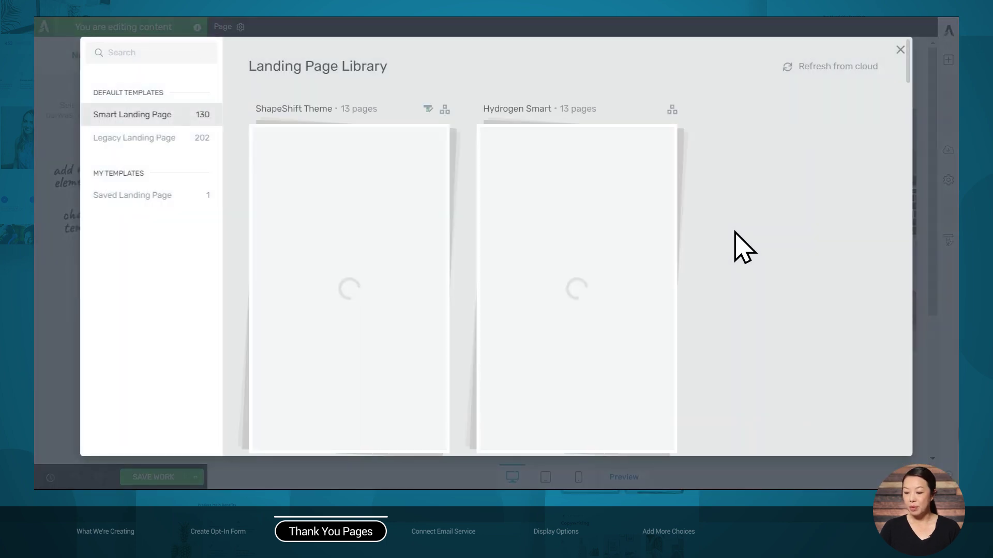
{"action": "scroll", "coordinate": [719, 150], "scroll_direction": "down", "scroll_amount": 9}
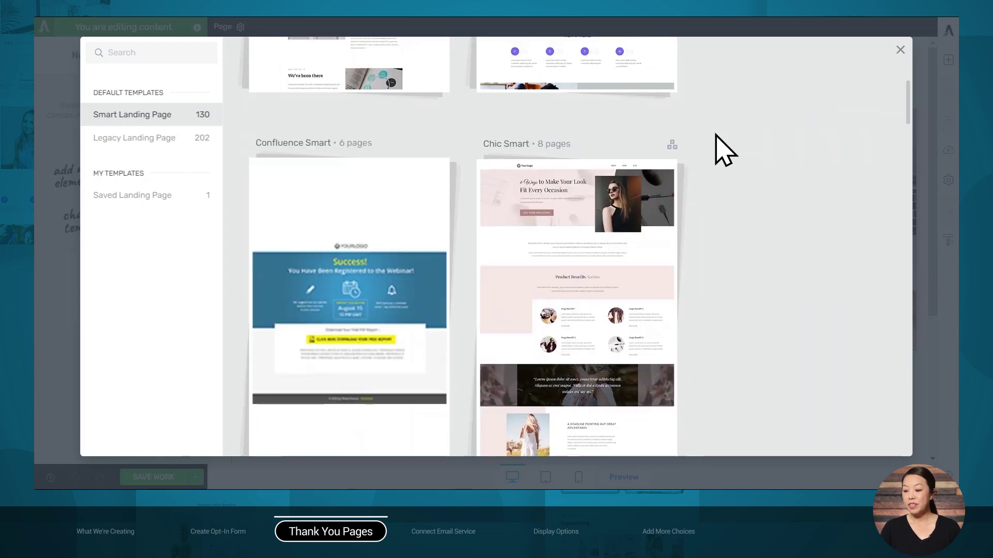
{"action": "scroll", "coordinate": [719, 150], "scroll_direction": "down", "scroll_amount": 5}
{"action": "scroll", "coordinate": [724, 150], "scroll_direction": "down", "scroll_amount": 3}
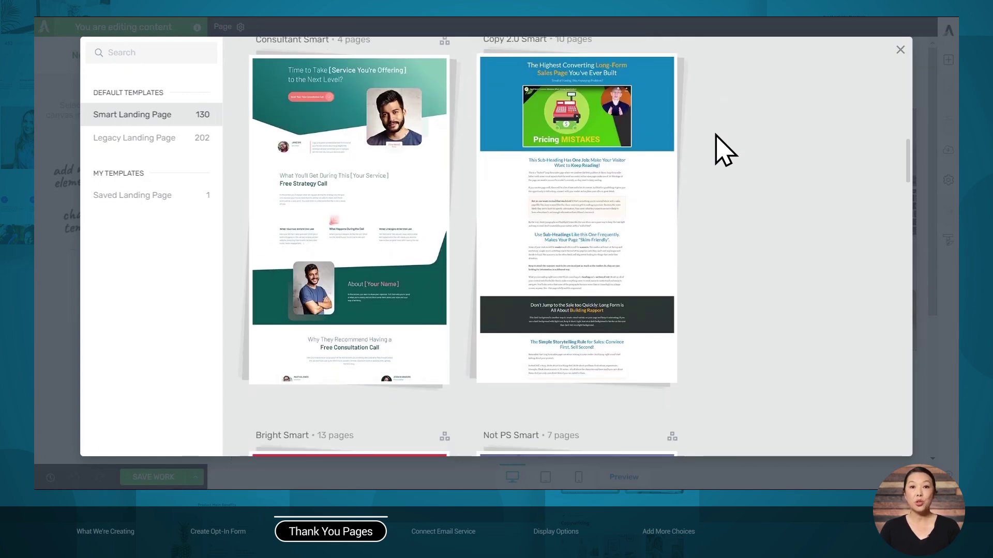
{"action": "scroll", "coordinate": [726, 151], "scroll_direction": "down", "scroll_amount": 2}
{"action": "scroll", "coordinate": [723, 150], "scroll_direction": "down", "scroll_amount": 4}
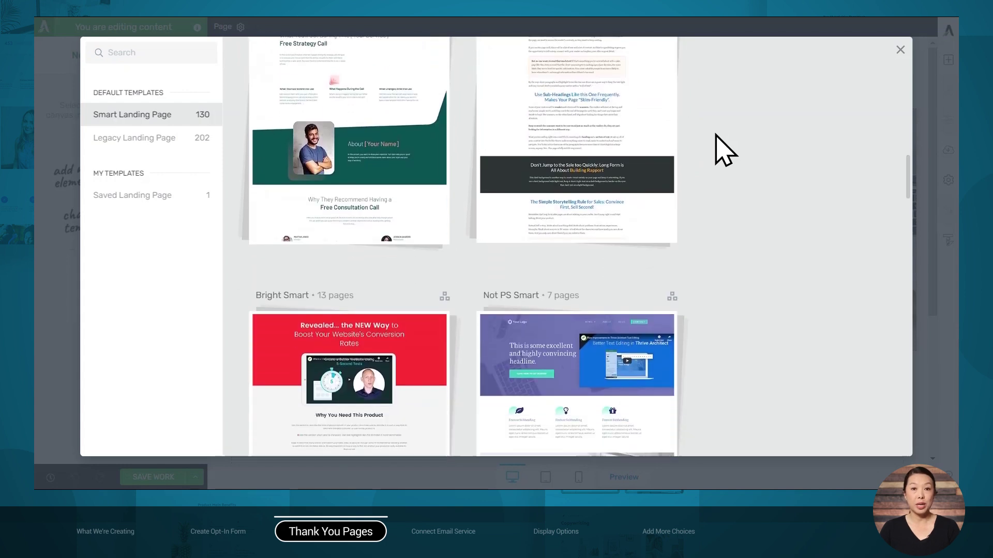
{"action": "scroll", "coordinate": [723, 150], "scroll_direction": "up", "scroll_amount": 8}
{"action": "scroll", "coordinate": [722, 150], "scroll_direction": "up", "scroll_amount": 15}
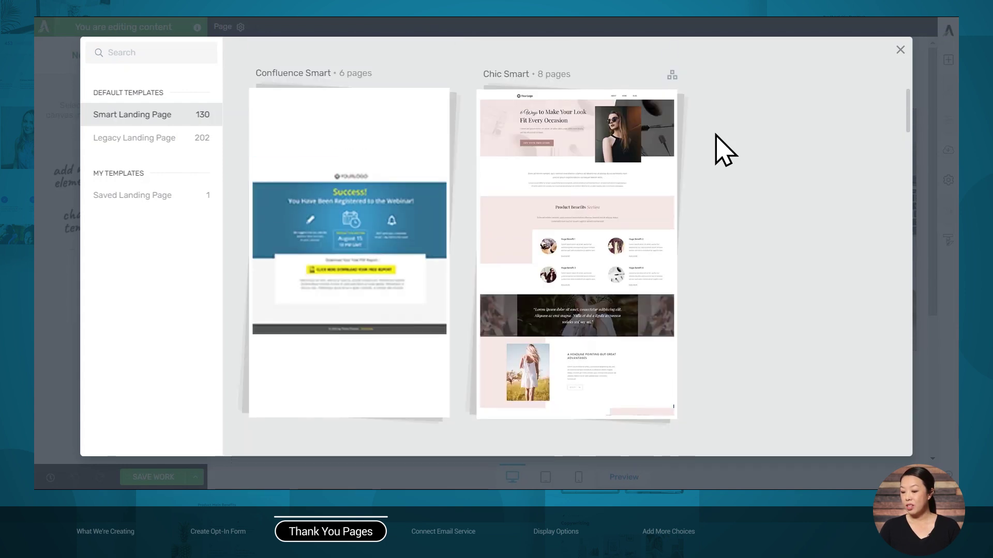
{"action": "left_click", "coordinate": [577, 179]}
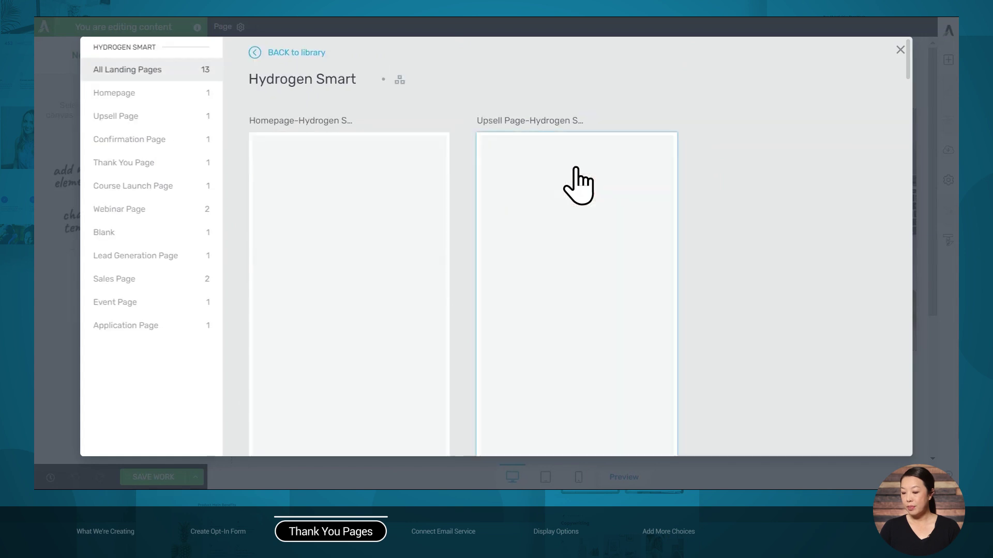
Filter to Thank You Page templates and apply the Thank You & Download template
{"action": "scroll", "coordinate": [725, 144], "scroll_direction": "down", "scroll_amount": 3}
{"action": "scroll", "coordinate": [725, 131], "scroll_direction": "down", "scroll_amount": 10}
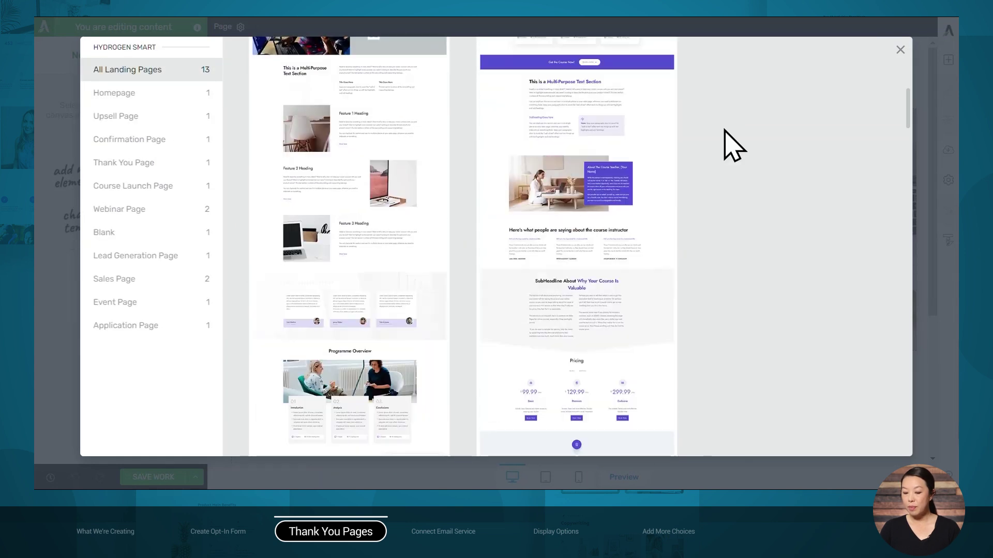
{"action": "scroll", "coordinate": [725, 130], "scroll_direction": "down", "scroll_amount": 10}
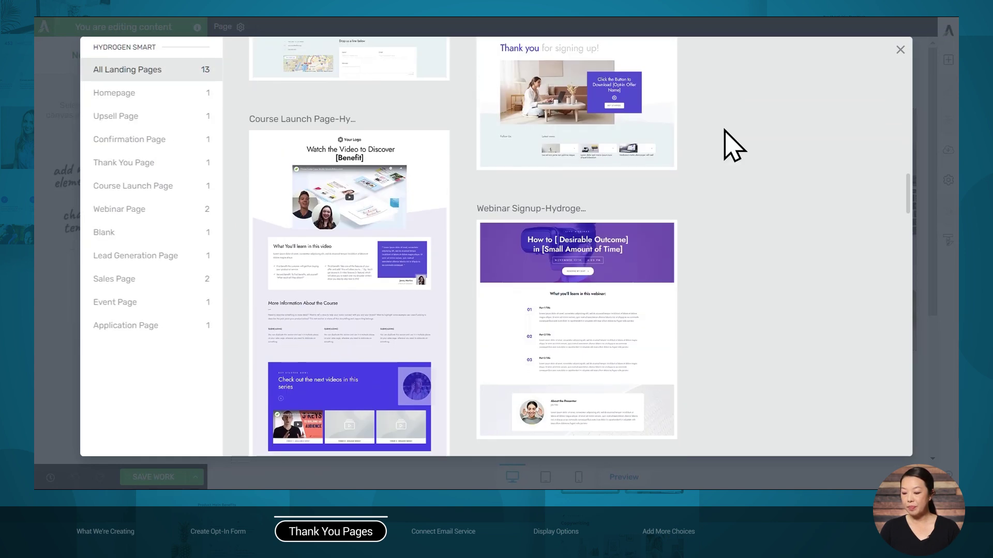
{"action": "left_click", "coordinate": [123, 162]}
{"action": "left_click", "coordinate": [329, 193]}
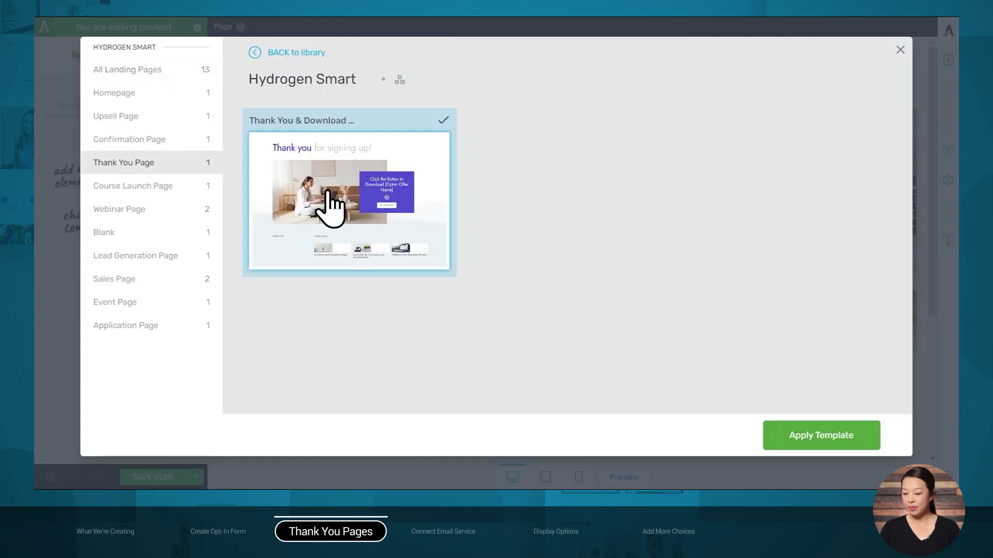
{"action": "left_click", "coordinate": [819, 447]}
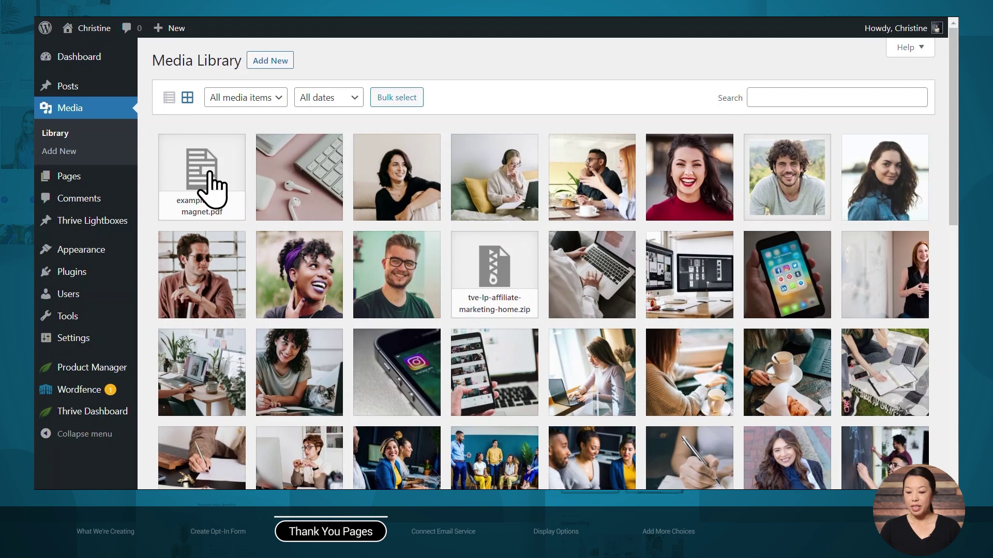
Open the attachment details of example-lead-magnet.pdf in the Media Library
{"action": "left_click", "coordinate": [212, 189]}
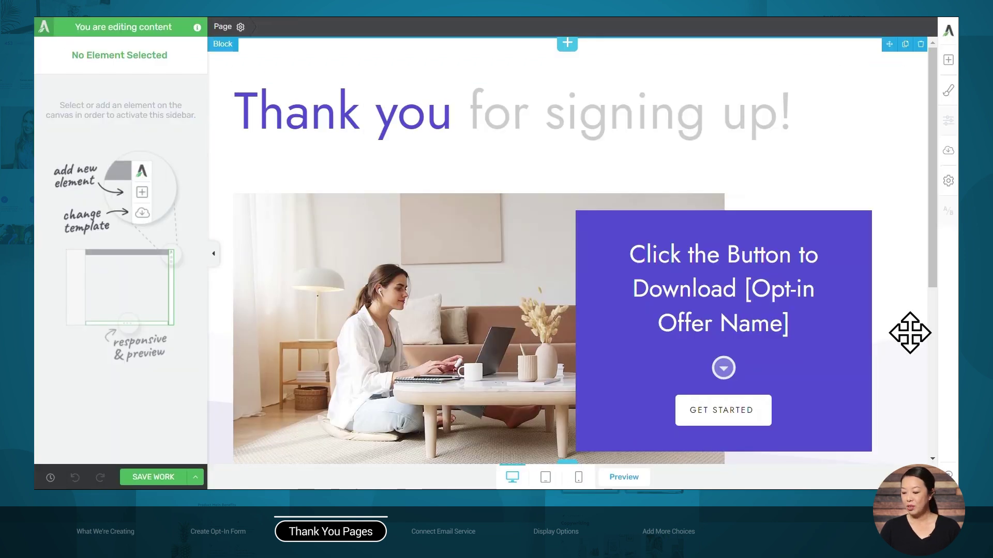
Select the GET STARTED button and edit its '#' link under Animation & Action
{"action": "left_click", "coordinate": [706, 412]}
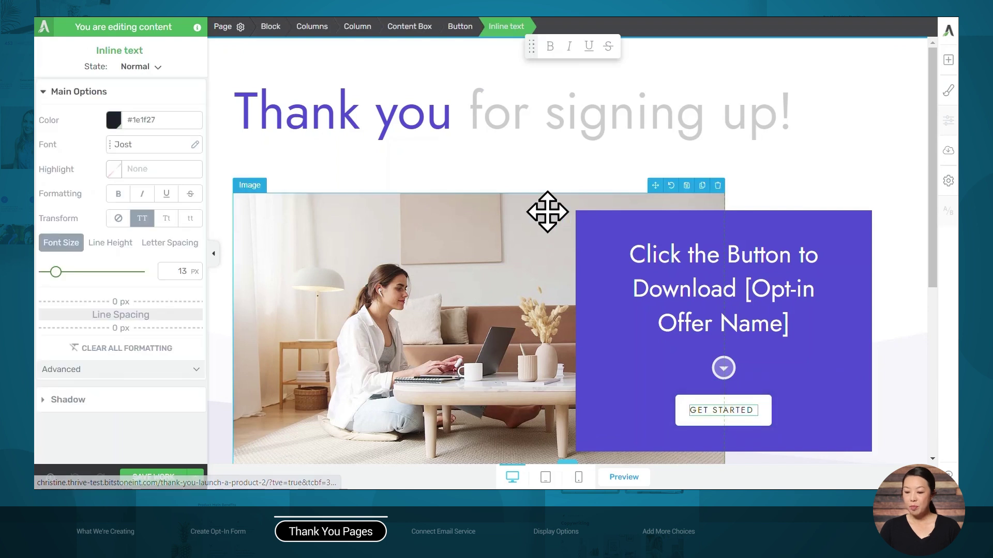
{"action": "left_click", "coordinate": [464, 27]}
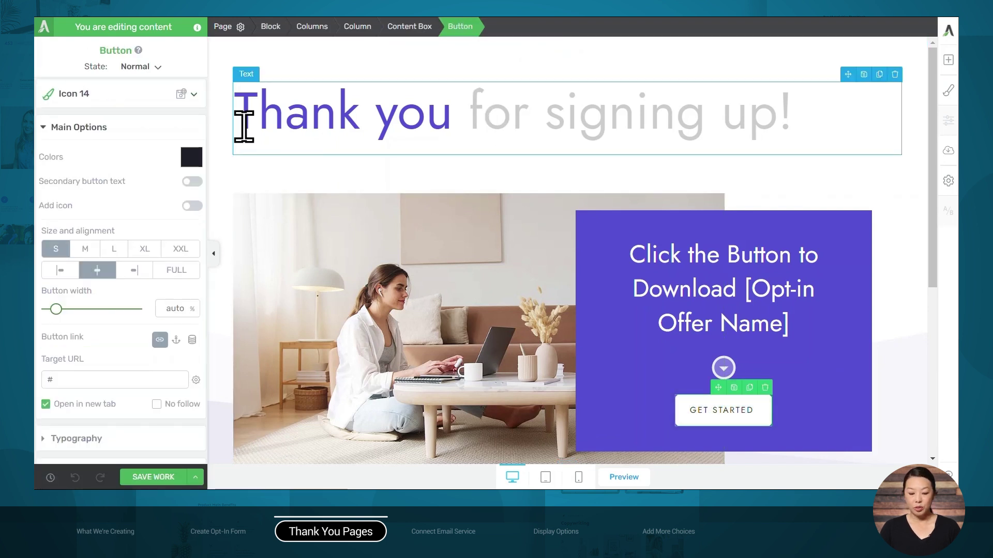
{"action": "scroll", "coordinate": [157, 251], "scroll_direction": "down", "scroll_amount": 5}
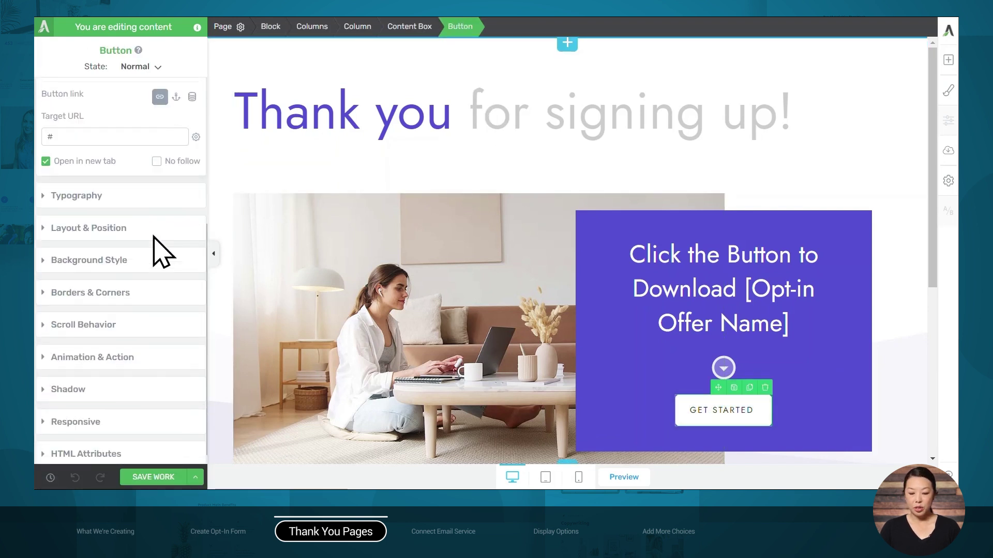
{"action": "left_click", "coordinate": [91, 347]}
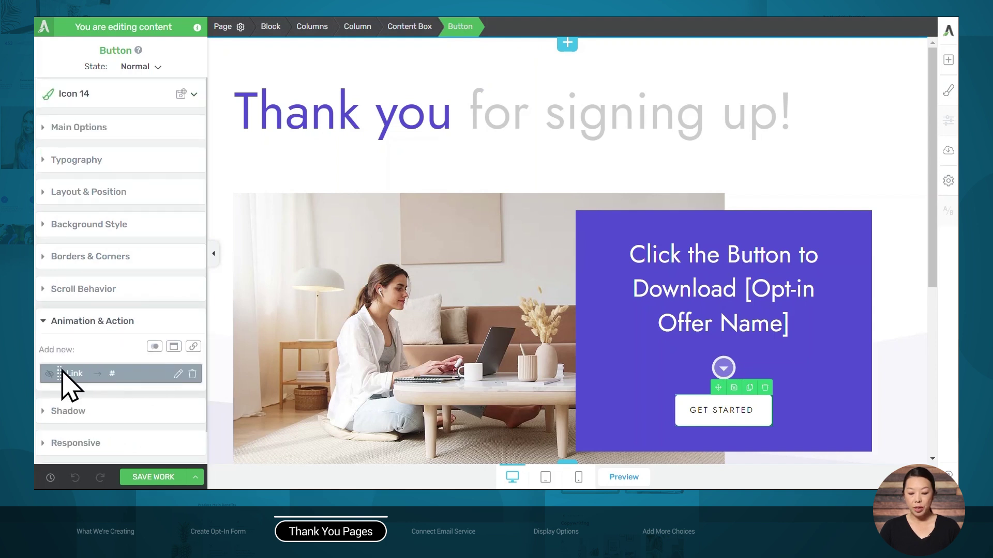
{"action": "left_click", "coordinate": [179, 374]}
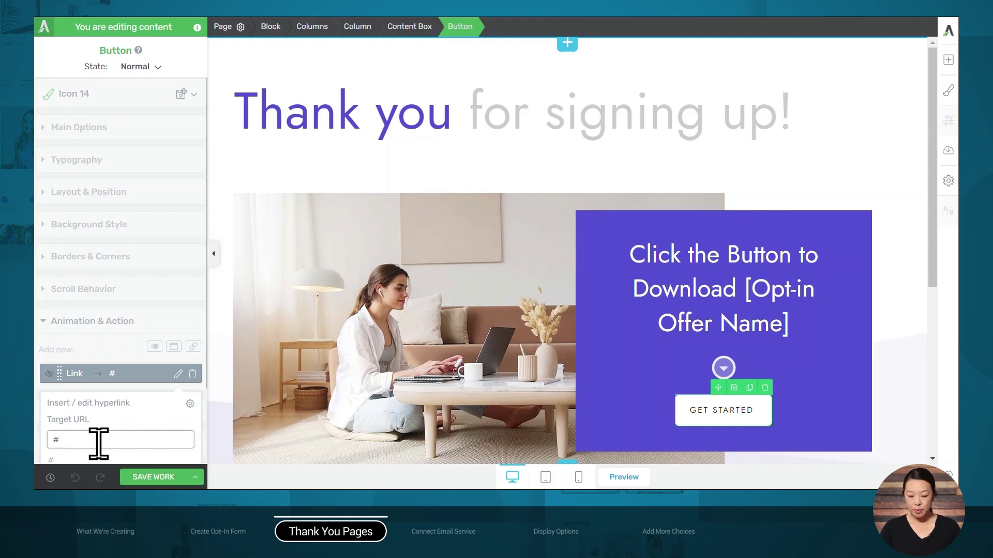
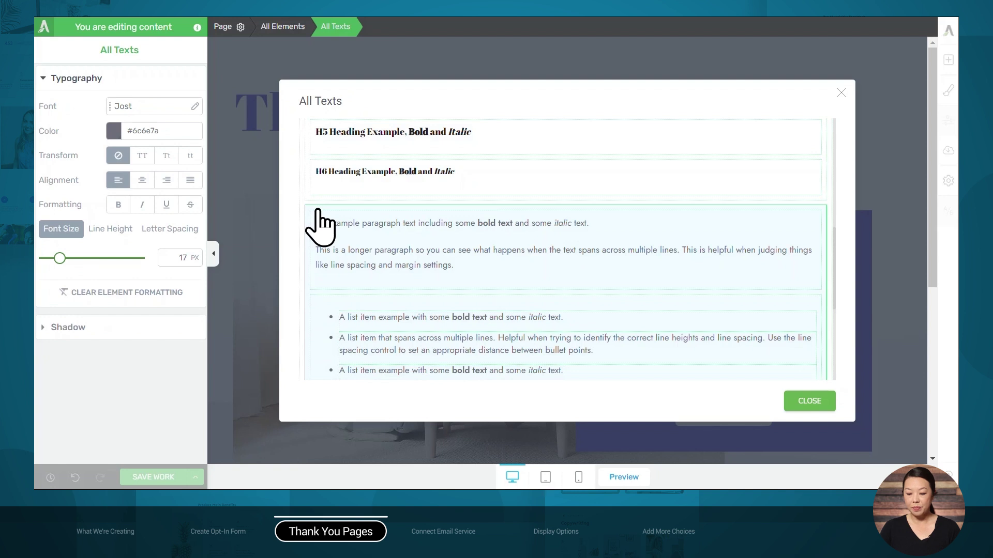
Change the paragraph text font from Jost to Roboto and apply it
{"action": "left_click", "coordinate": [149, 110]}
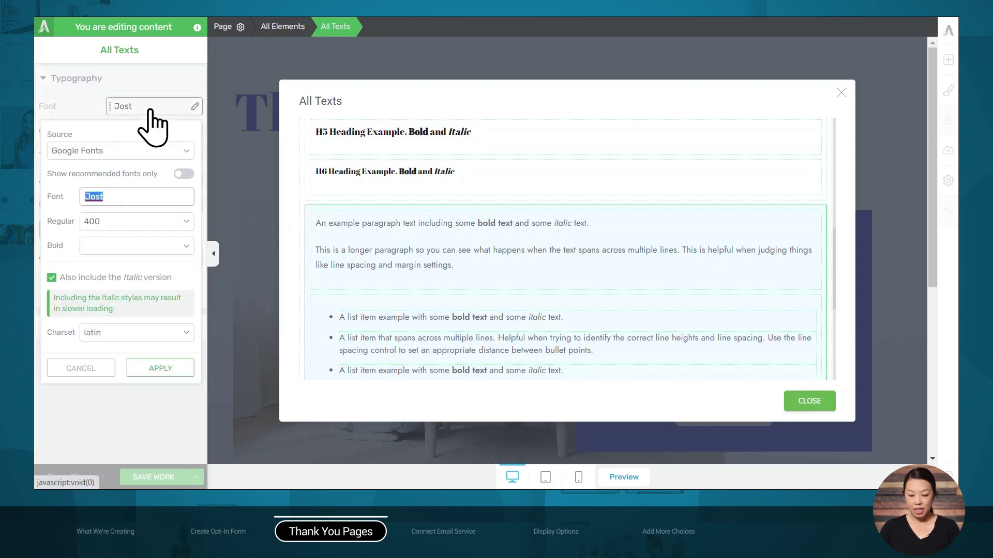
{"action": "type", "text": "roboto"}
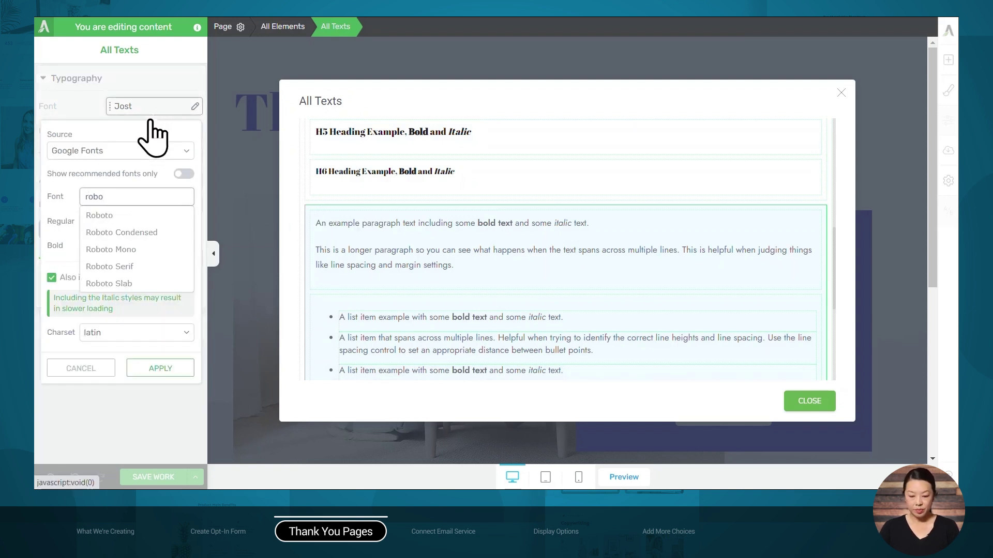
{"action": "left_click", "coordinate": [124, 214]}
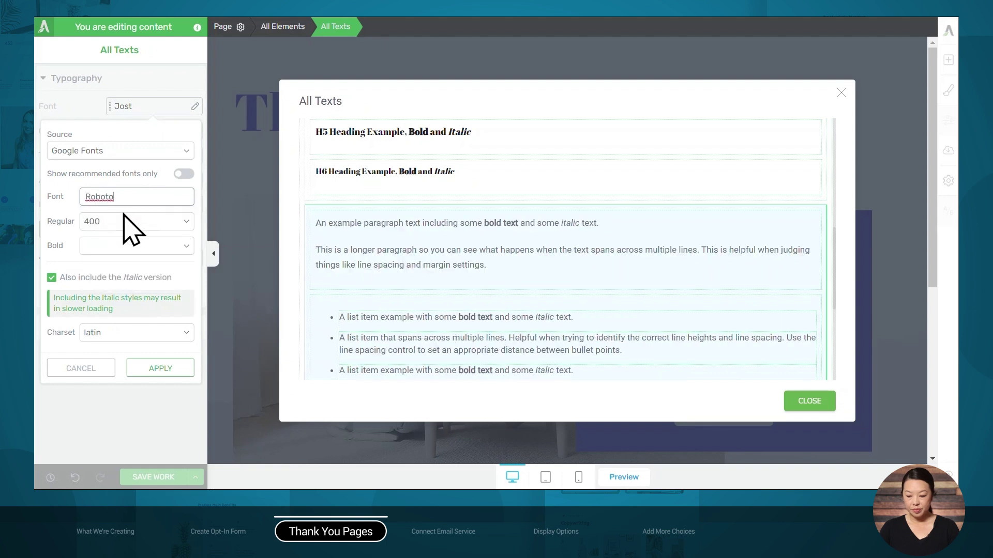
{"action": "left_click", "coordinate": [157, 369]}
Review the fonts used across all elements, then close the text style overview
{"action": "scroll", "coordinate": [450, 362], "scroll_direction": "up", "scroll_amount": 1}
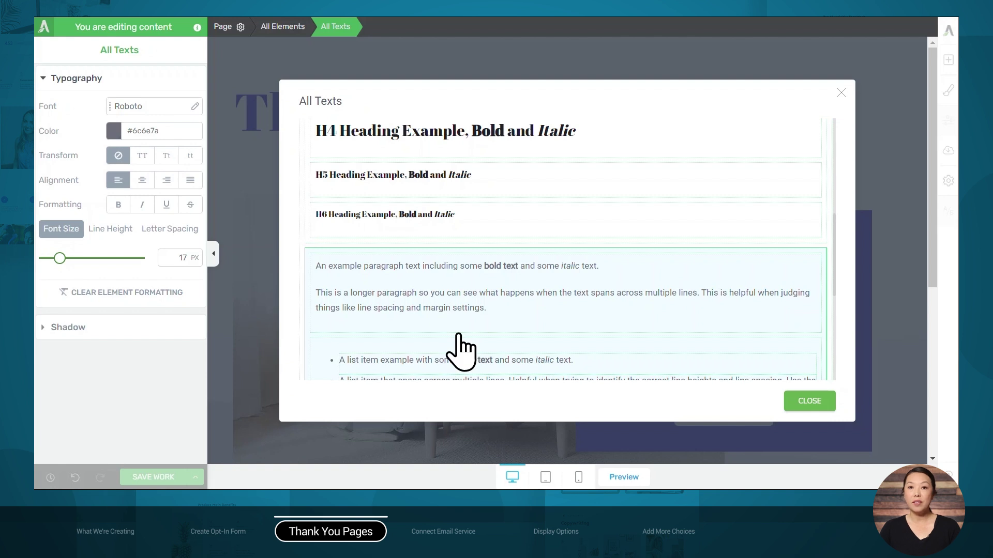
{"action": "scroll", "coordinate": [460, 352], "scroll_direction": "down", "scroll_amount": 5}
{"action": "scroll", "coordinate": [461, 351], "scroll_direction": "up", "scroll_amount": 10}
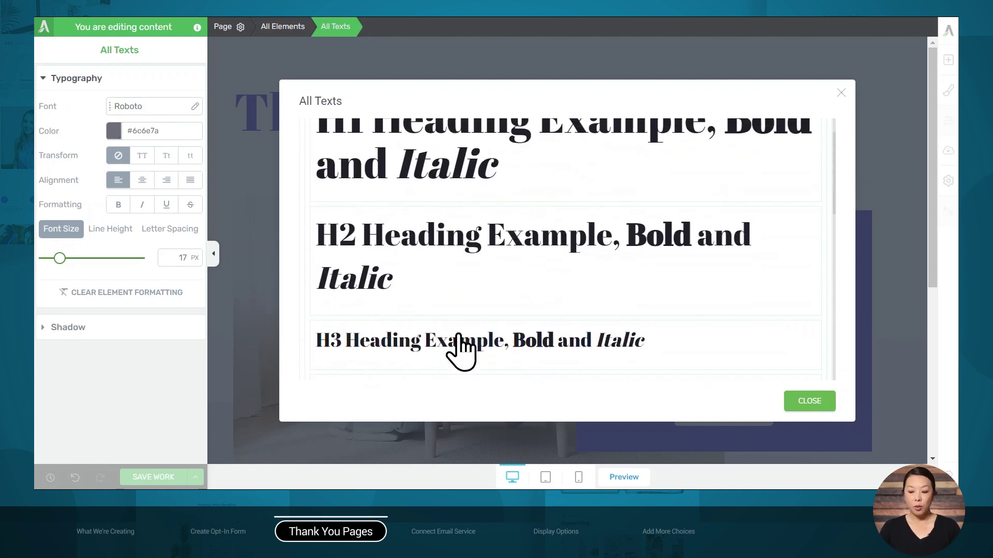
{"action": "scroll", "coordinate": [460, 351], "scroll_direction": "up", "scroll_amount": 1}
{"action": "left_click", "coordinate": [387, 134]}
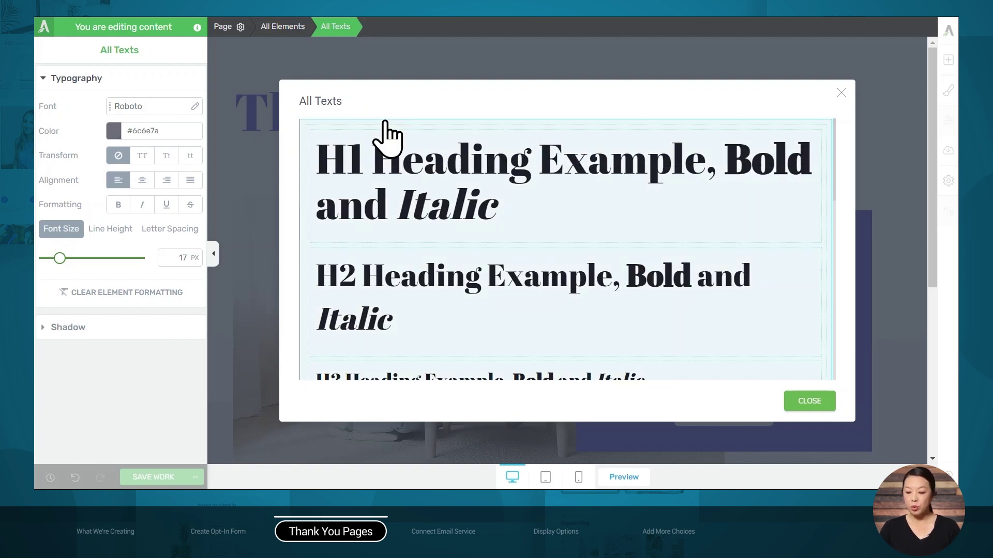
{"action": "left_click", "coordinate": [384, 124]}
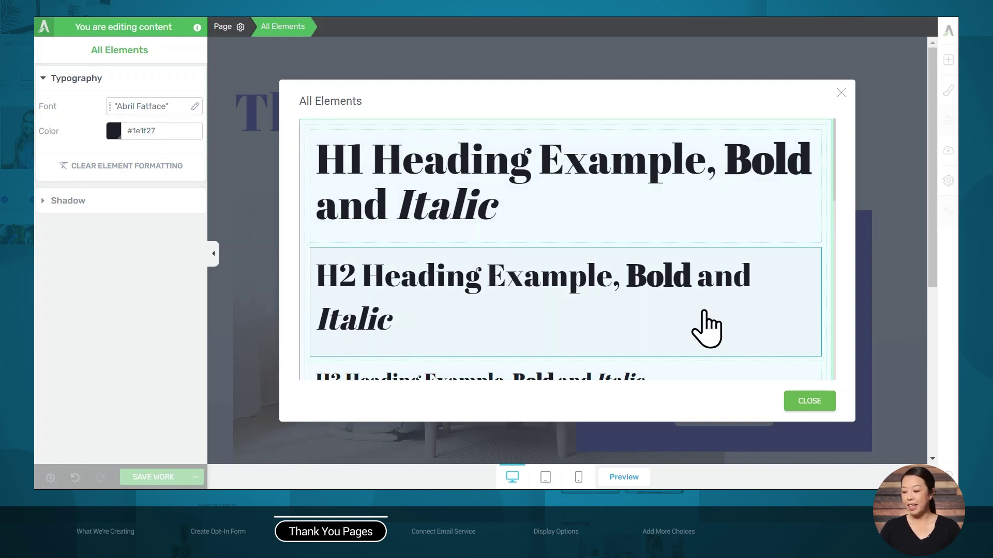
{"action": "left_click", "coordinate": [815, 403]}
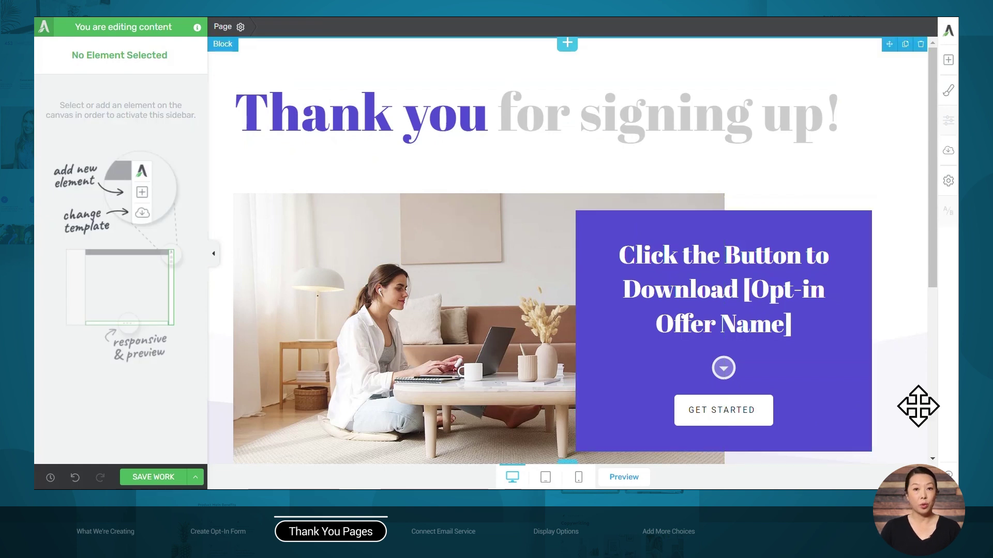
Set the Main Accent colour to the saved tan Mongoose swatch instead of purple
{"action": "left_click", "coordinate": [949, 93]}
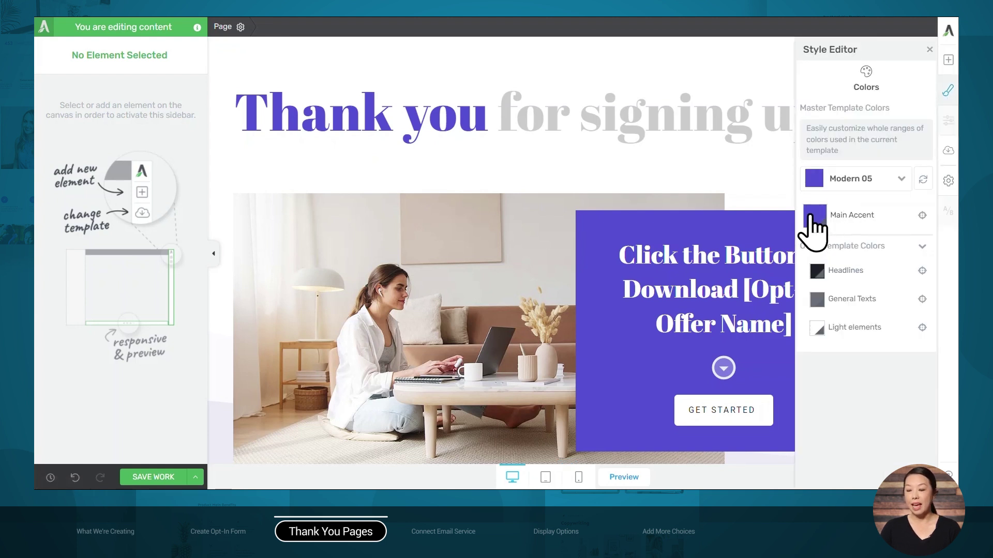
{"action": "left_click", "coordinate": [811, 217]}
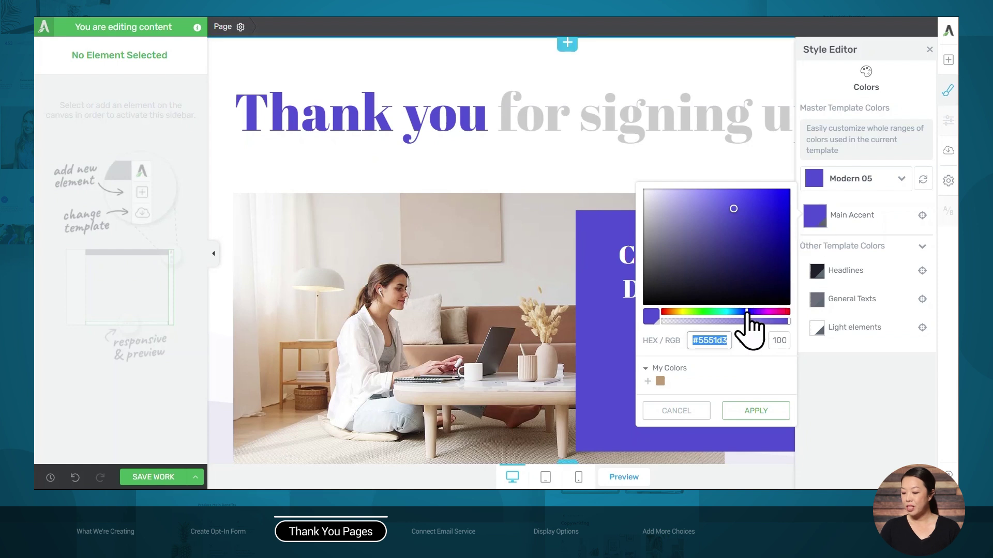
{"action": "type", "text": "#1e9b59"}
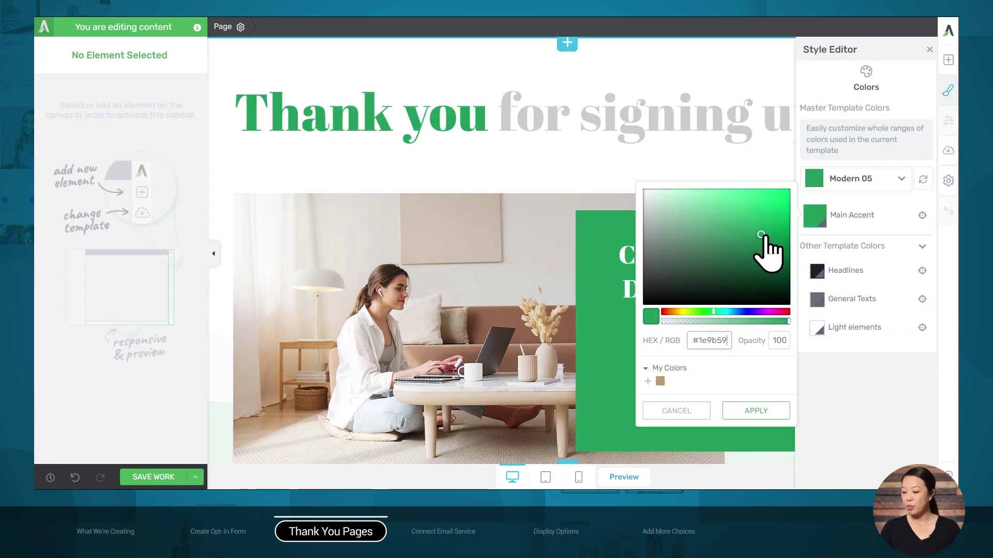
{"action": "left_click_drag", "start_coordinate": [762, 234], "coordinate": [778, 235]}
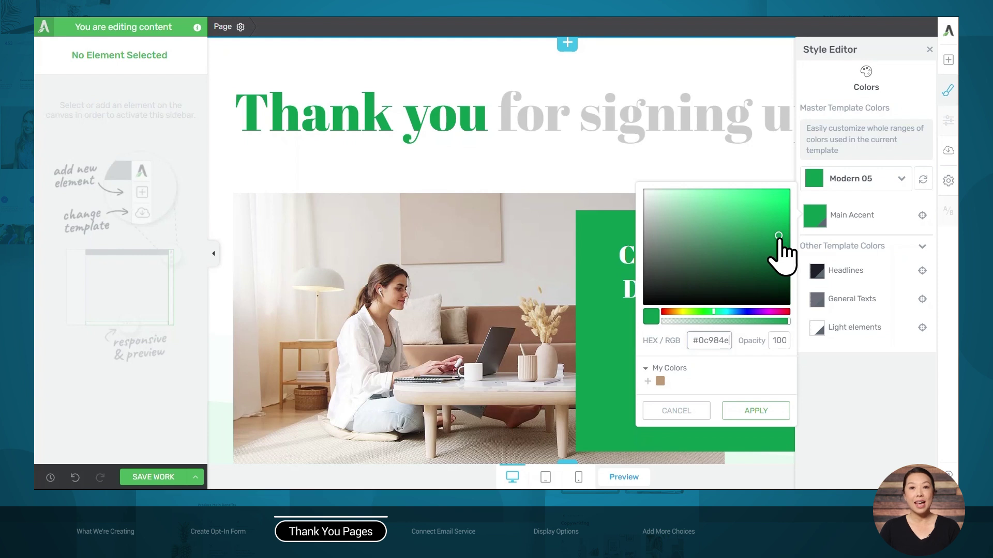
{"action": "left_click", "coordinate": [661, 382]}
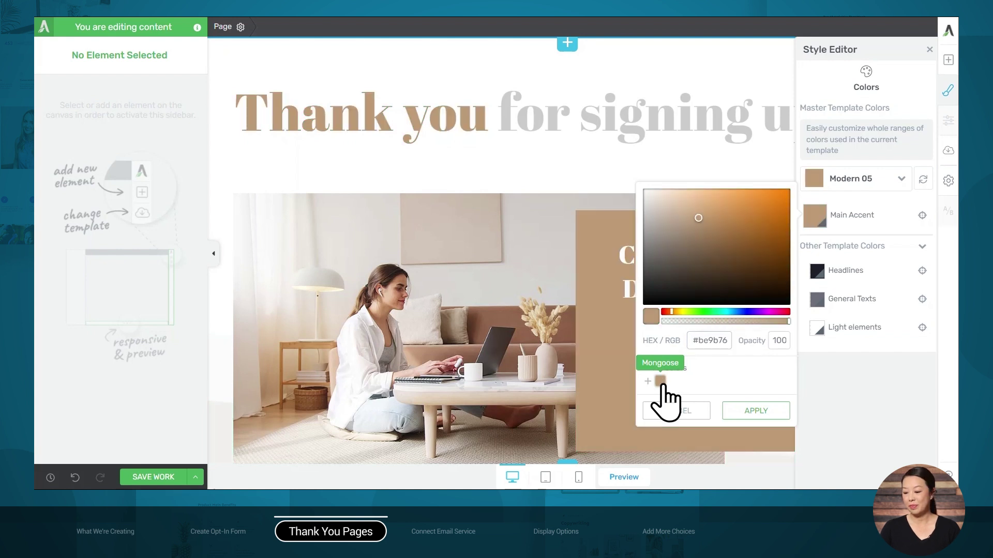
{"action": "left_click", "coordinate": [748, 411]}
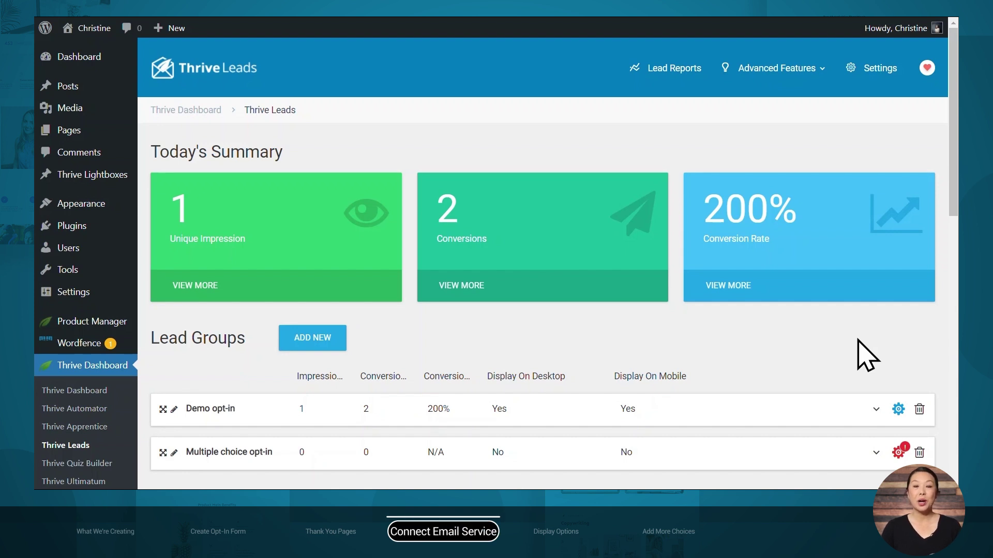
Open Lightbox variation 1 of the Multiple choice opt-in group in the editor
{"action": "scroll", "coordinate": [823, 362], "scroll_direction": "down", "scroll_amount": 3}
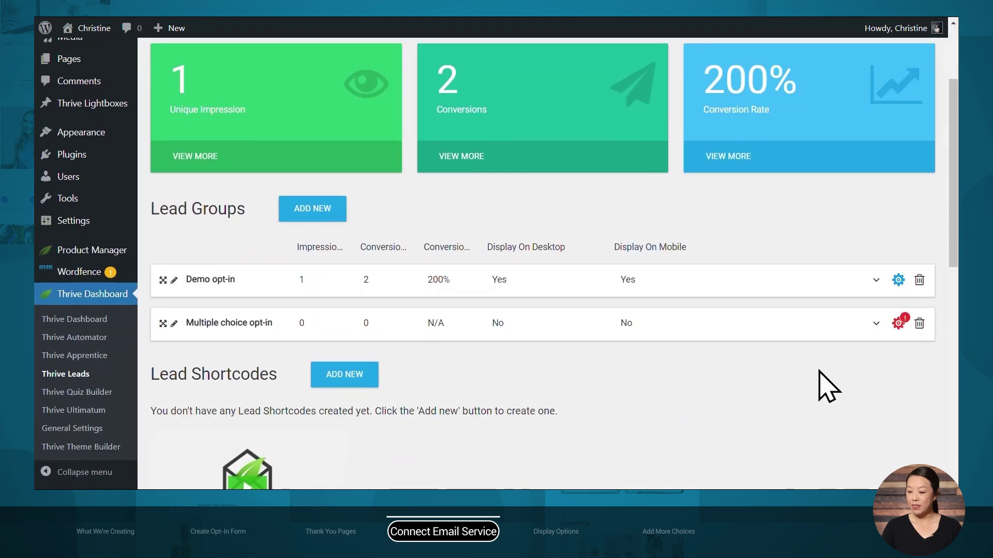
{"action": "left_click", "coordinate": [803, 332]}
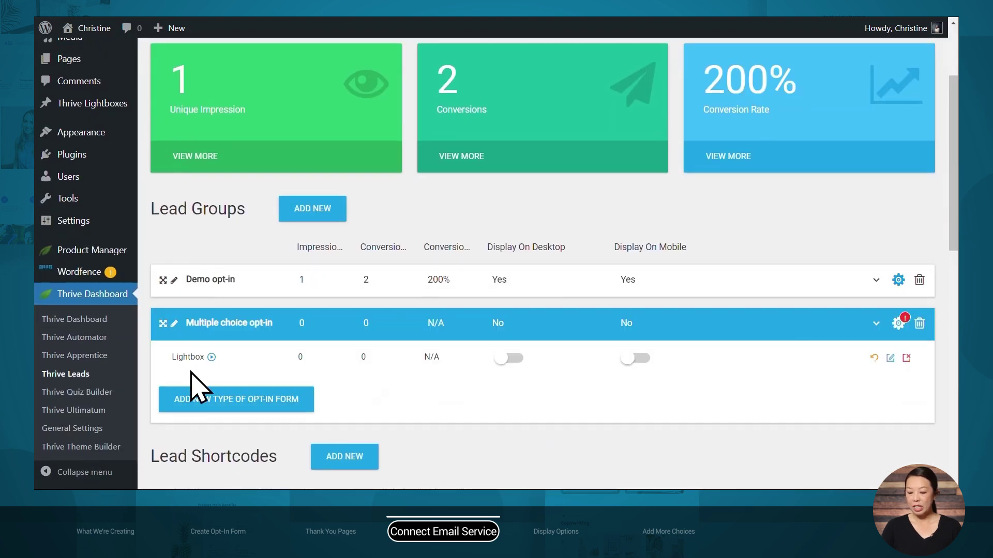
{"action": "left_click", "coordinate": [890, 358]}
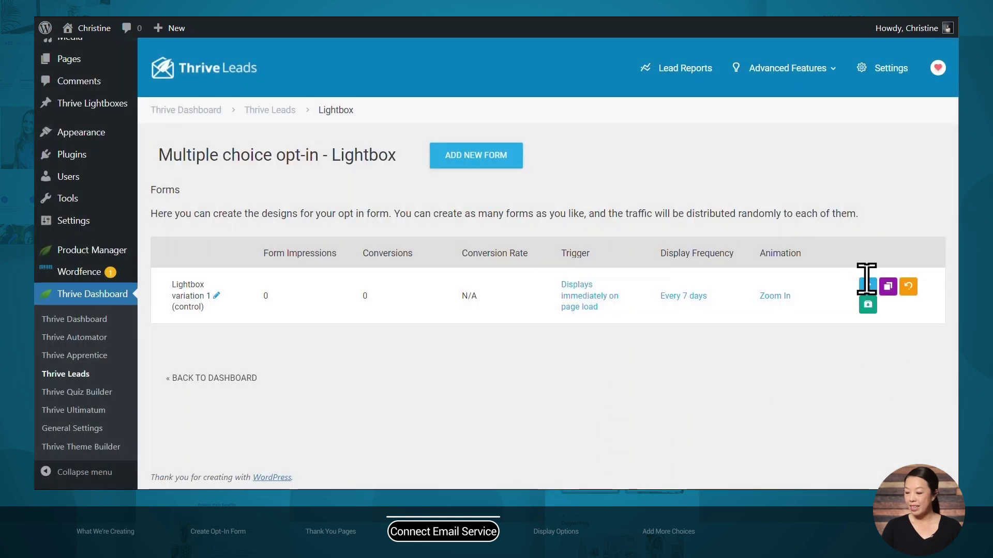
{"action": "left_click", "coordinate": [867, 286]}
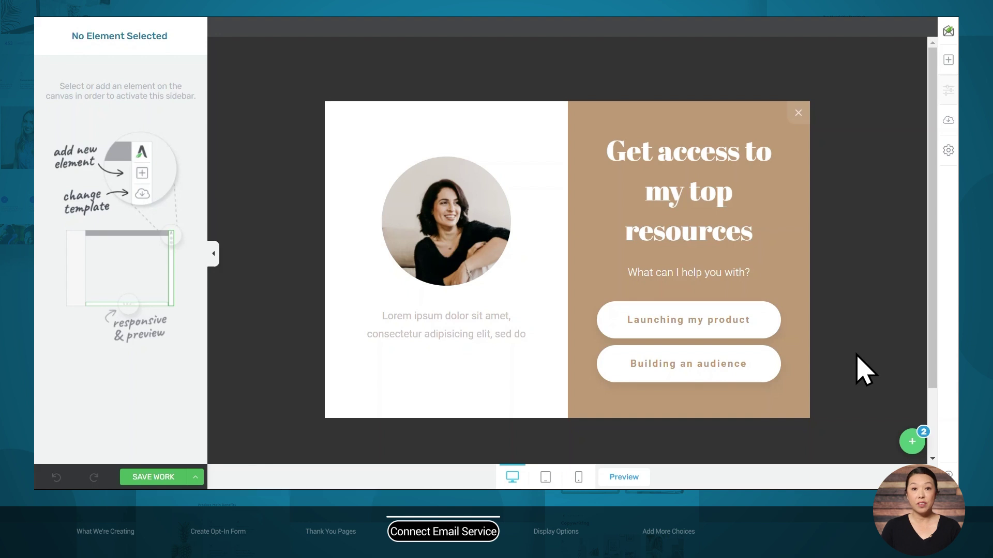
Switch to State 1, 'Make your first launch a successful one', and select its sign-up form
{"action": "left_click", "coordinate": [912, 443]}
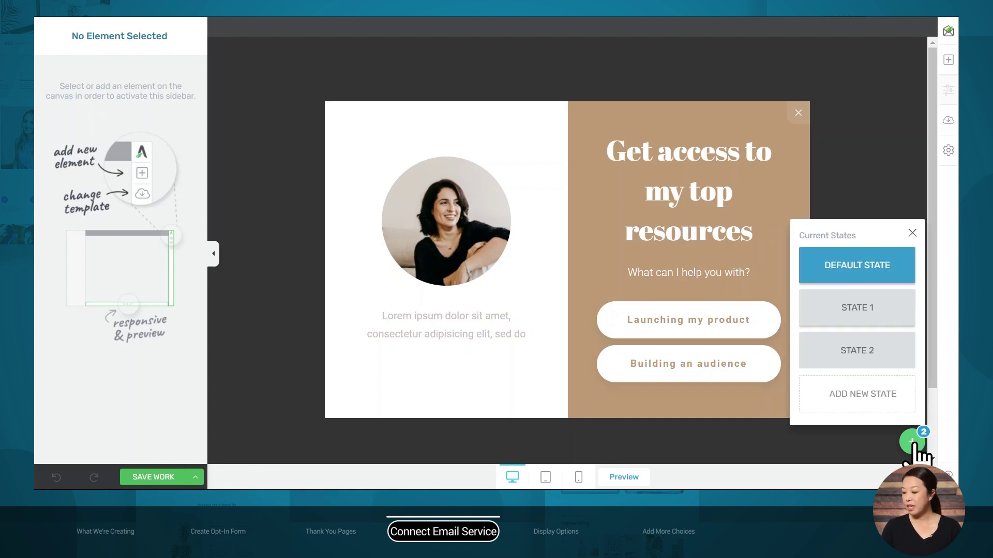
{"action": "left_click", "coordinate": [883, 318]}
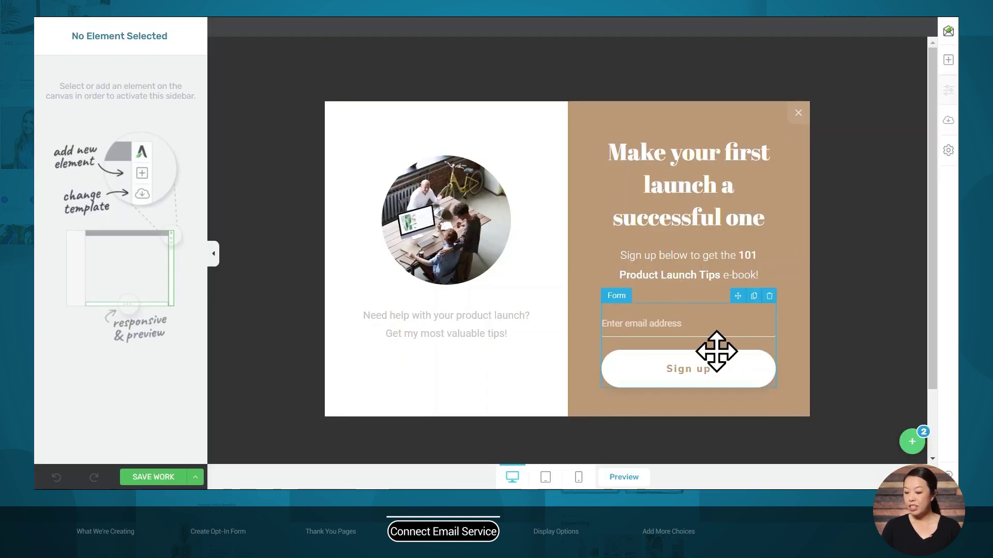
{"action": "left_click", "coordinate": [716, 351]}
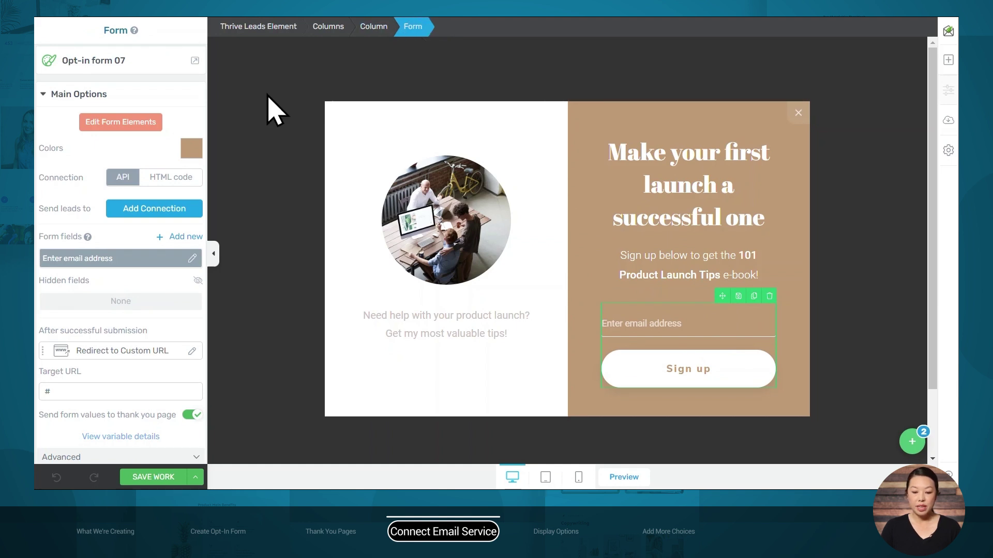
Connect the form to ActiveCampaign using the Thrive Themes demo mailing list and form
{"action": "left_click", "coordinate": [123, 212]}
{"action": "left_click", "coordinate": [168, 254]}
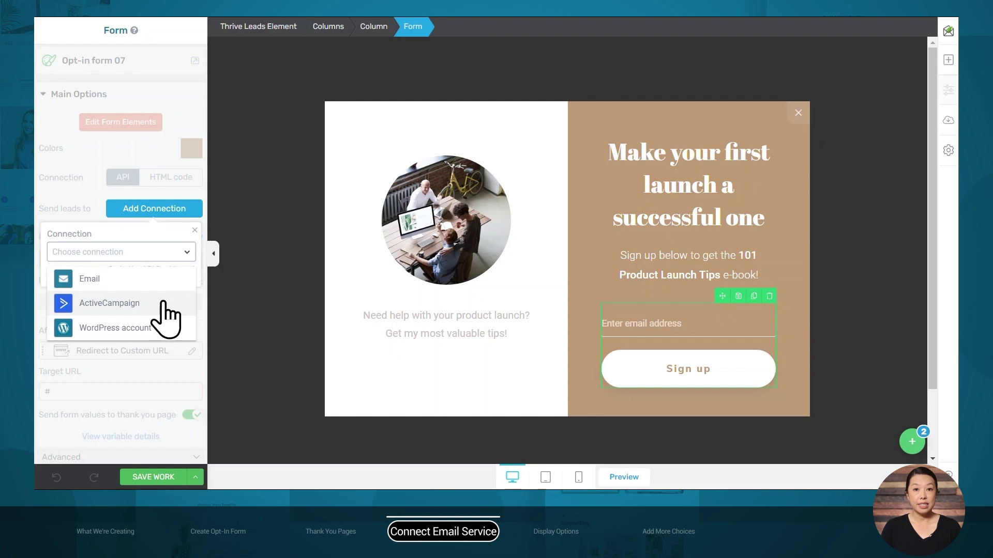
{"action": "left_click", "coordinate": [164, 303]}
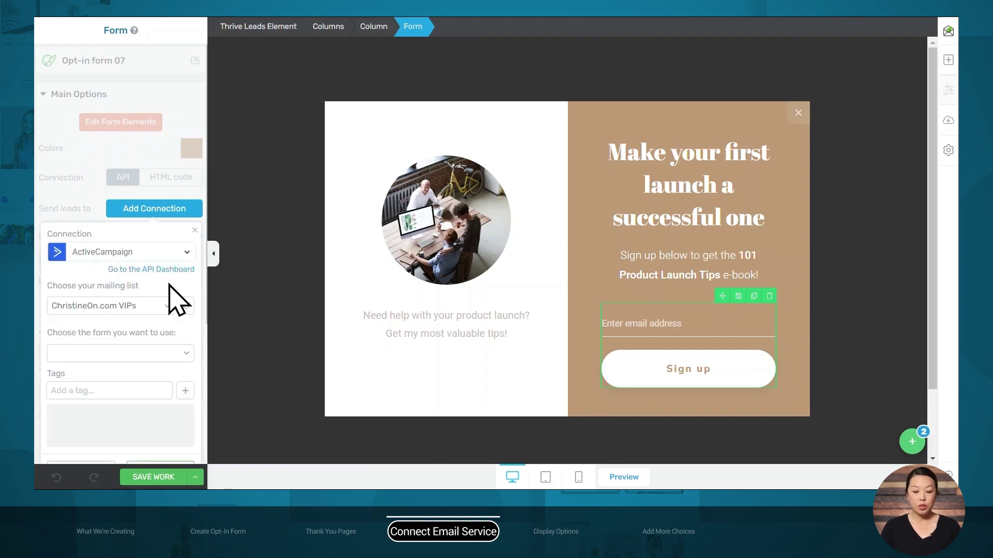
{"action": "left_click", "coordinate": [163, 307]}
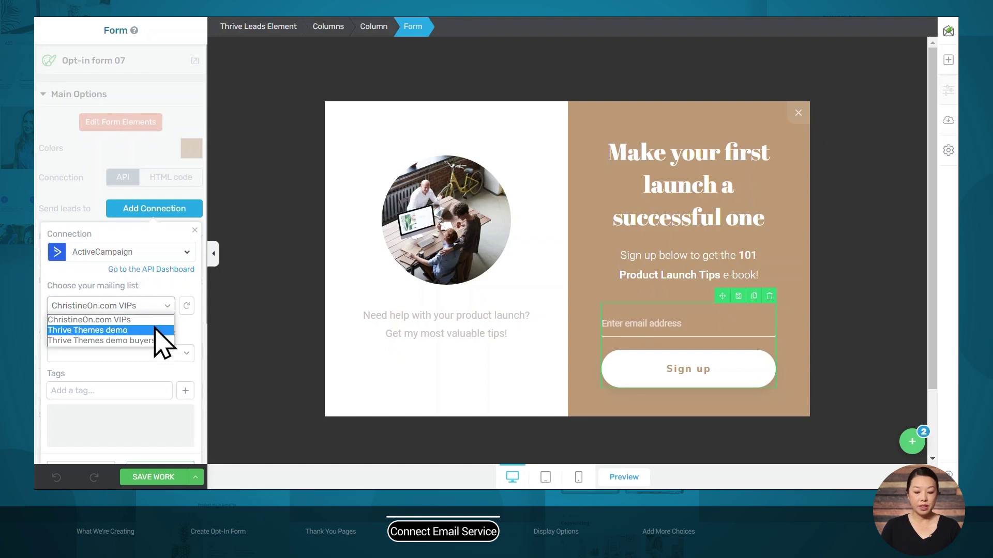
{"action": "left_click", "coordinate": [155, 330]}
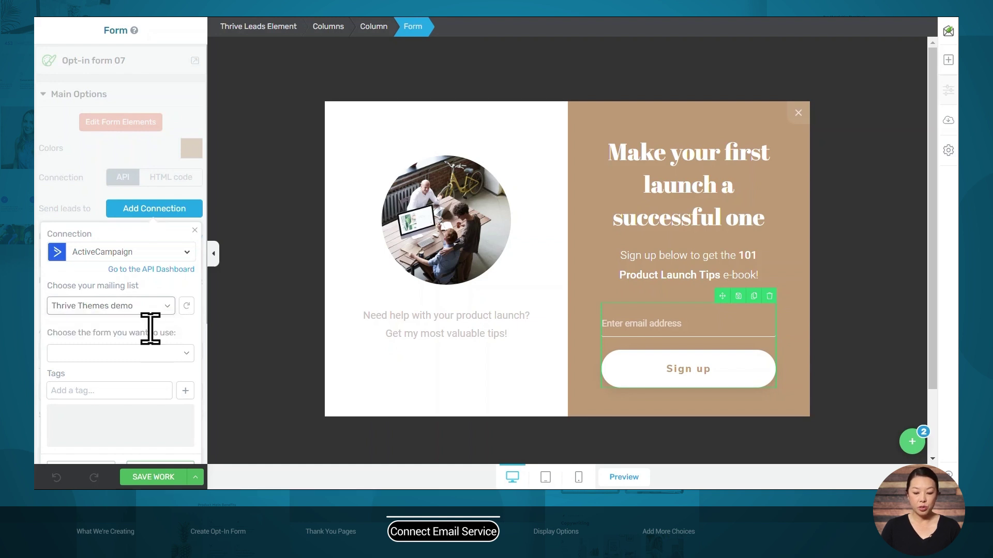
{"action": "left_click", "coordinate": [160, 354]}
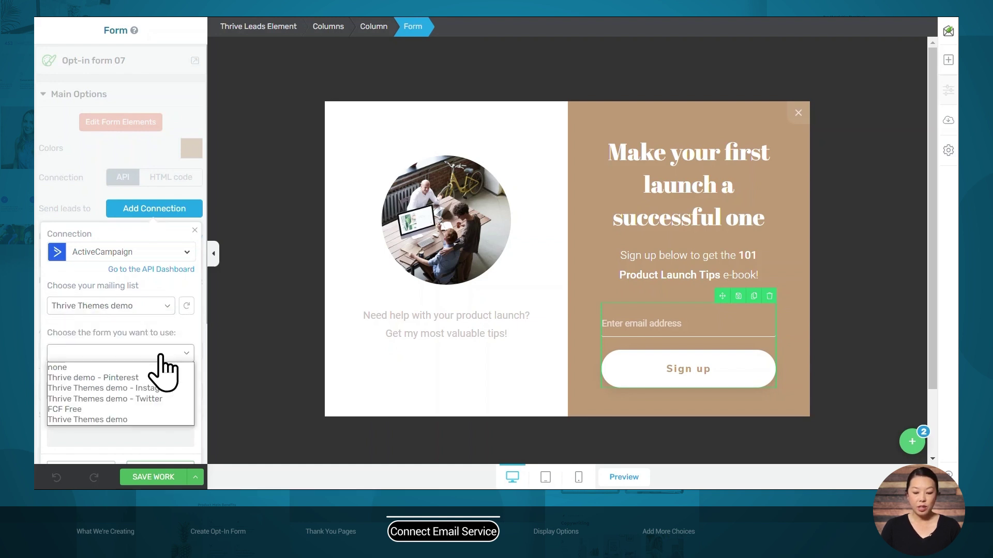
{"action": "left_click", "coordinate": [131, 420]}
{"action": "scroll", "coordinate": [155, 393], "scroll_direction": "down", "scroll_amount": 3}
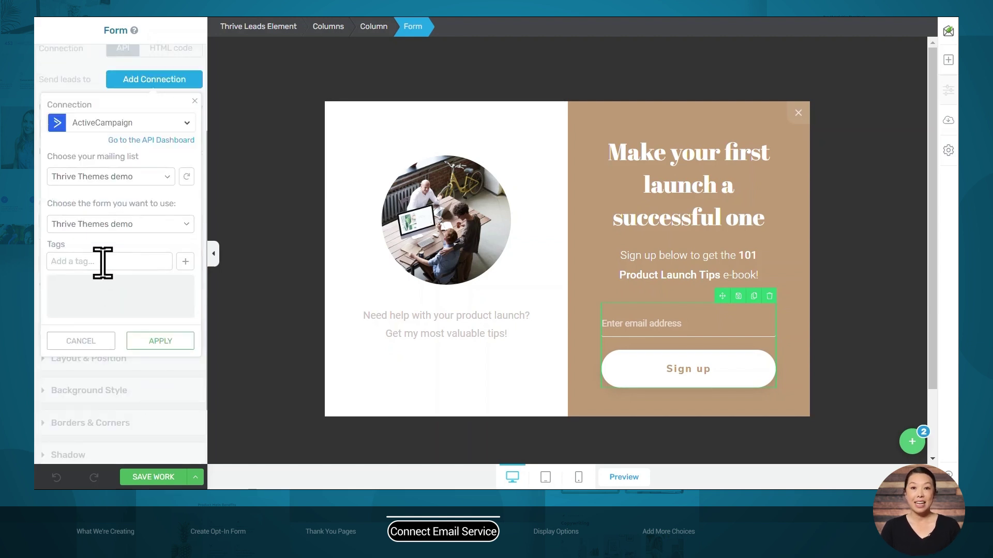
Tag new leads with 'product launch' and apply the connection settings
{"action": "left_click", "coordinate": [102, 263]}
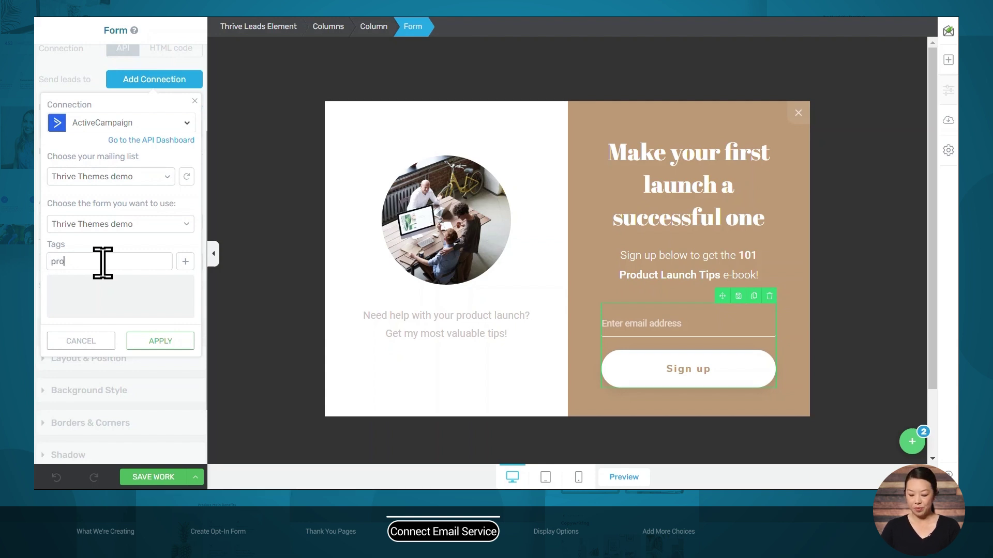
{"action": "type", "text": "duct launch"}
{"action": "left_click", "coordinate": [185, 261]}
{"action": "left_click", "coordinate": [173, 345]}
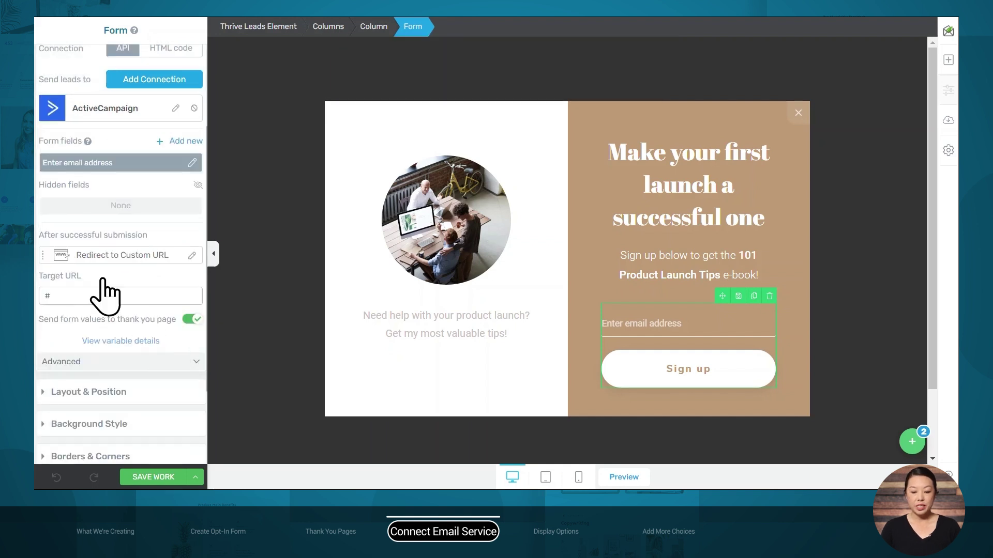
Redirect successful submissions to a custom URL set to the thank-you page
{"action": "left_click", "coordinate": [118, 255]}
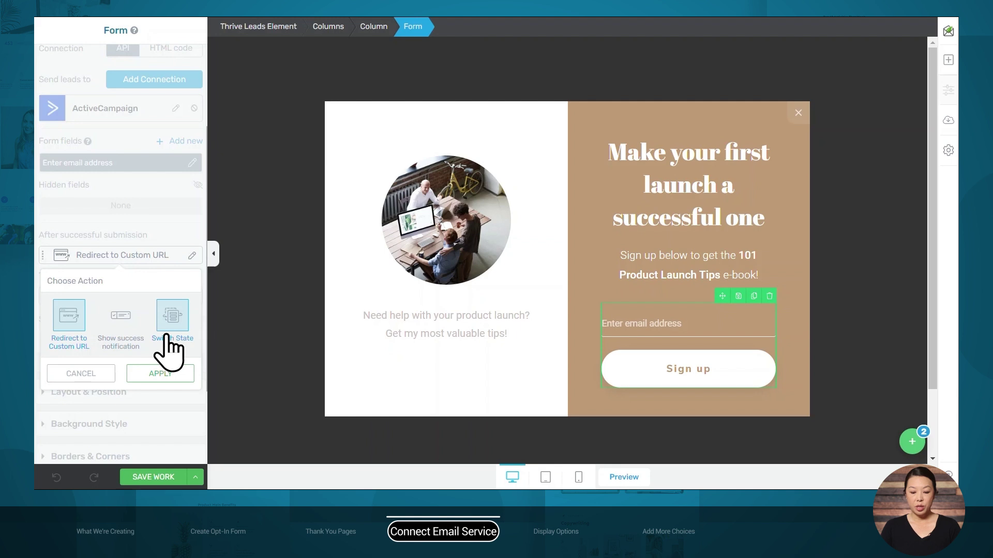
{"action": "left_click", "coordinate": [158, 373]}
{"action": "left_click", "coordinate": [96, 297]}
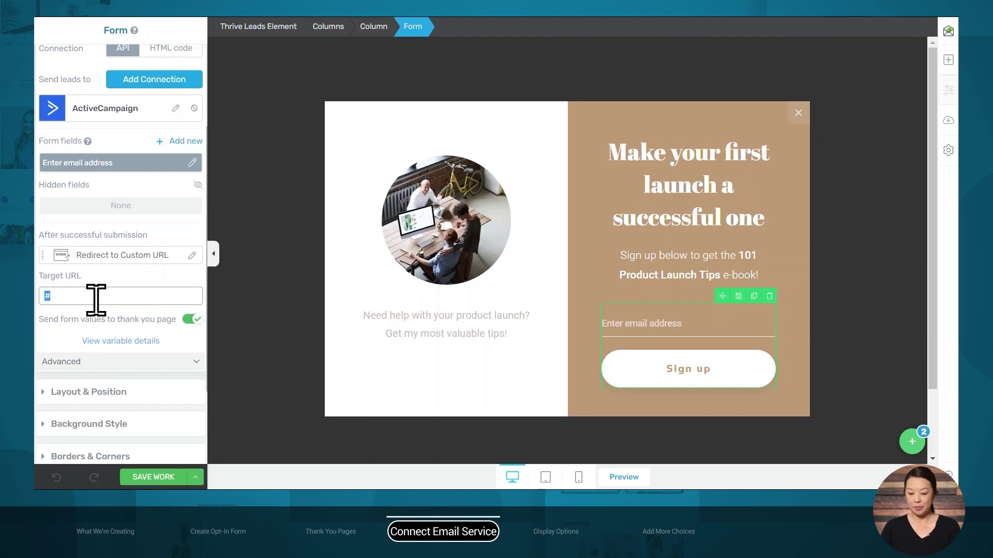
{"action": "type", "text": "thank you"}
{"action": "left_click", "coordinate": [101, 402]}
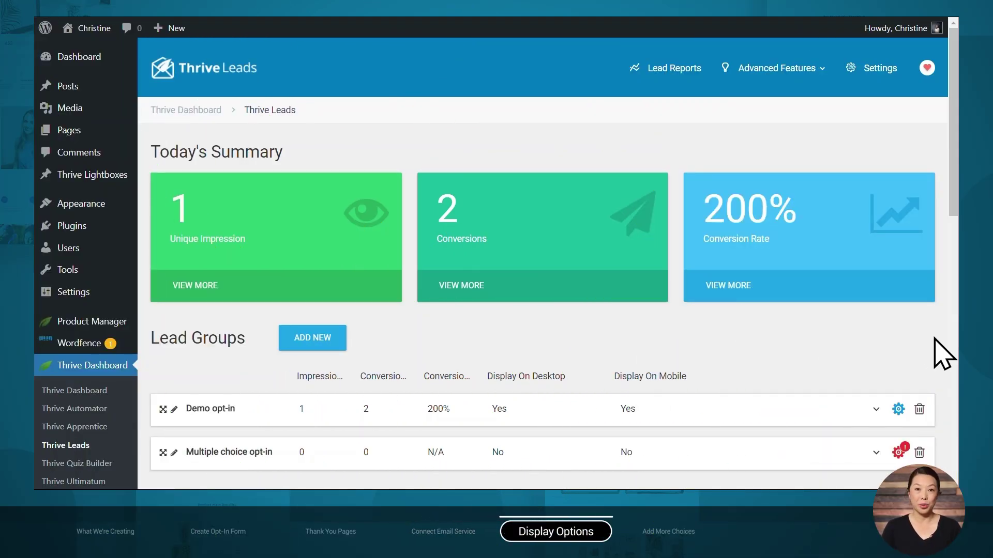
Open the Multiple choice opt-in display settings and browse the category, tag, format, post, page and exclusion options
{"action": "scroll", "coordinate": [943, 354], "scroll_direction": "down", "scroll_amount": 4}
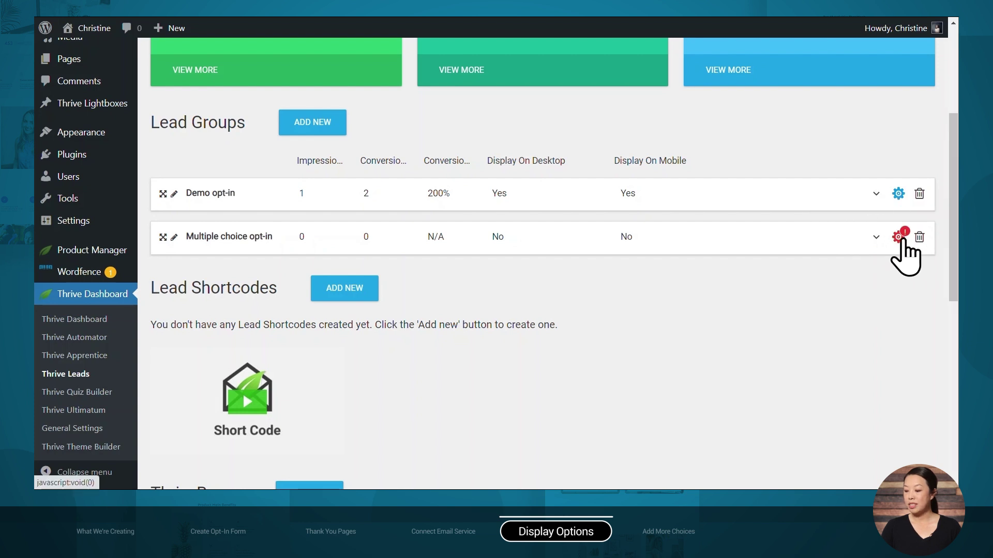
{"action": "left_click", "coordinate": [895, 238]}
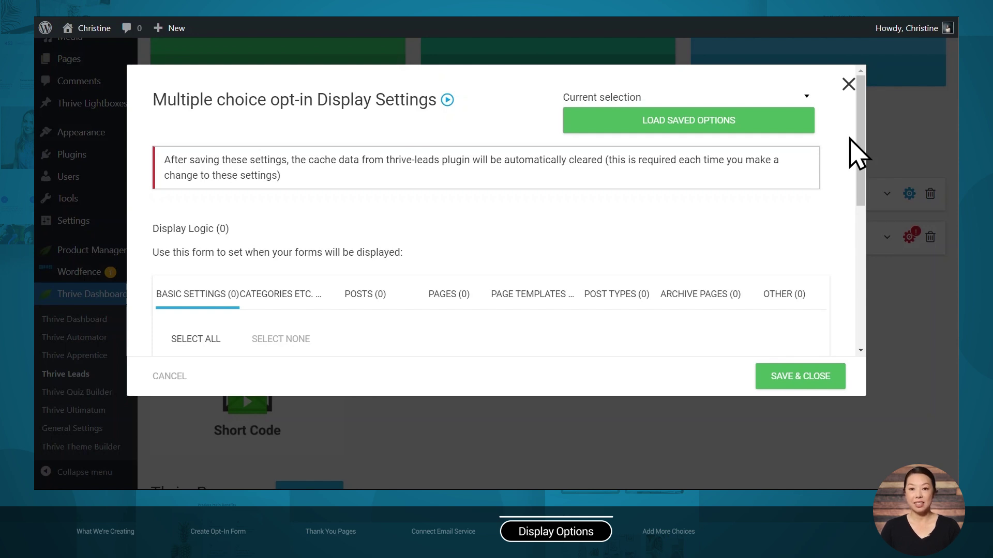
{"action": "scroll", "coordinate": [851, 138], "scroll_direction": "down", "scroll_amount": 3}
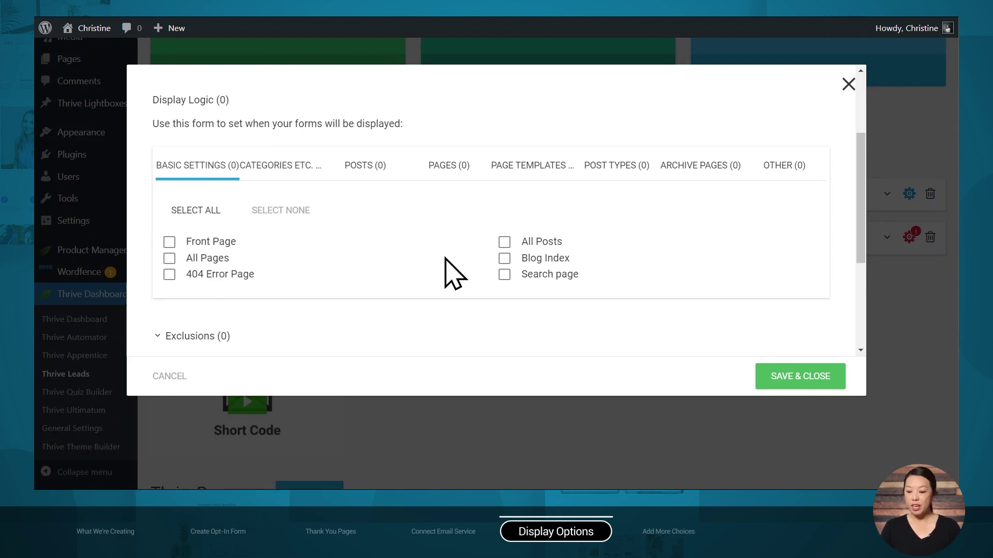
{"action": "left_click", "coordinate": [259, 170]}
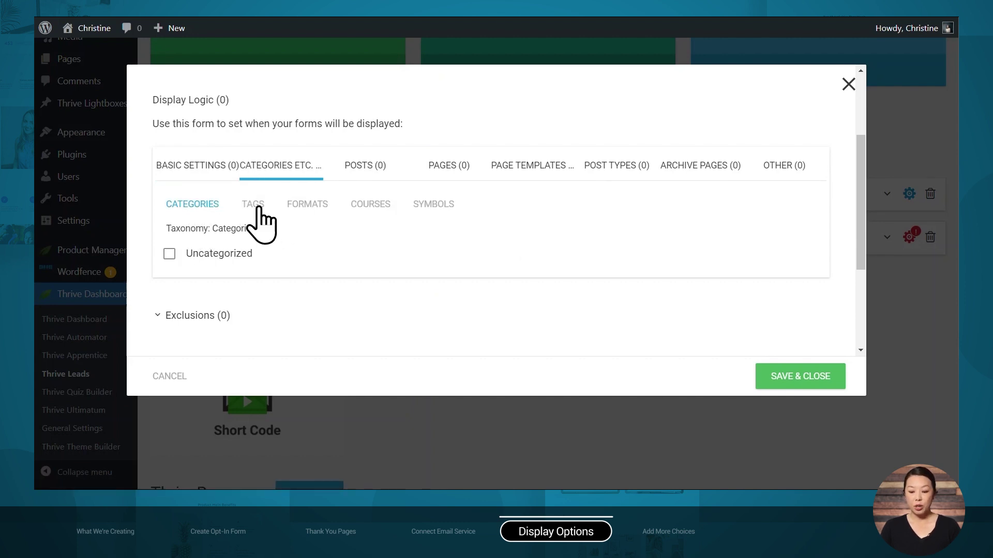
{"action": "left_click", "coordinate": [259, 206]}
{"action": "left_click", "coordinate": [305, 206]}
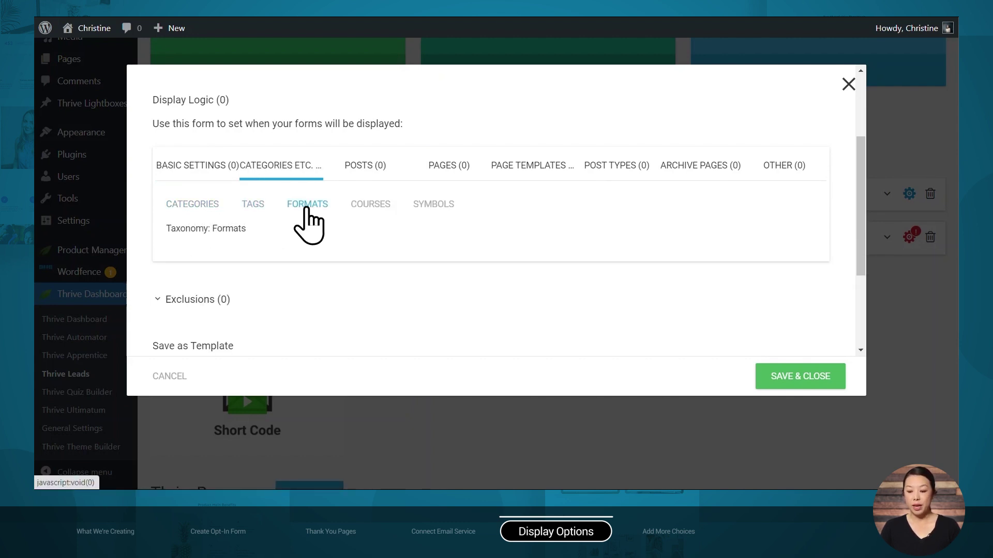
{"action": "left_click", "coordinate": [352, 170]}
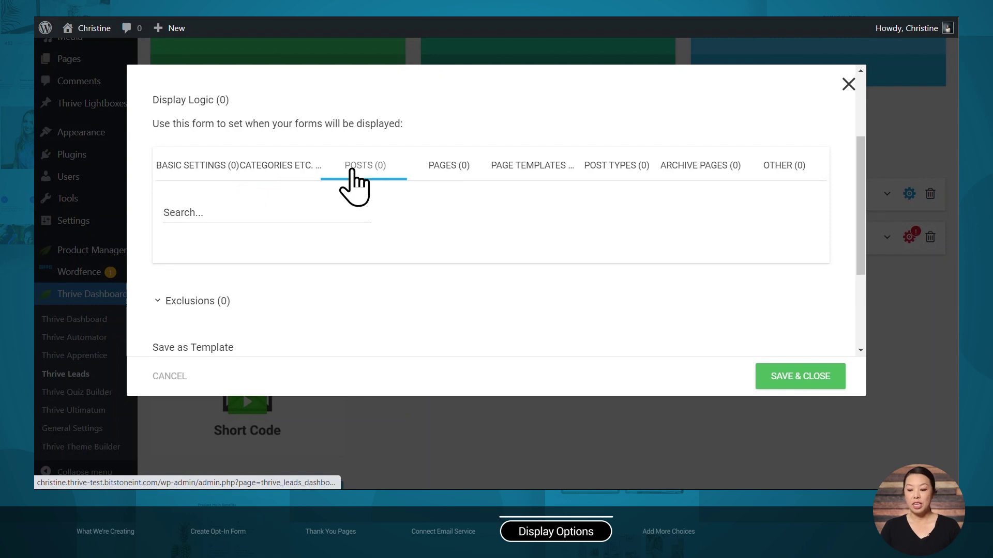
{"action": "left_click", "coordinate": [443, 167]}
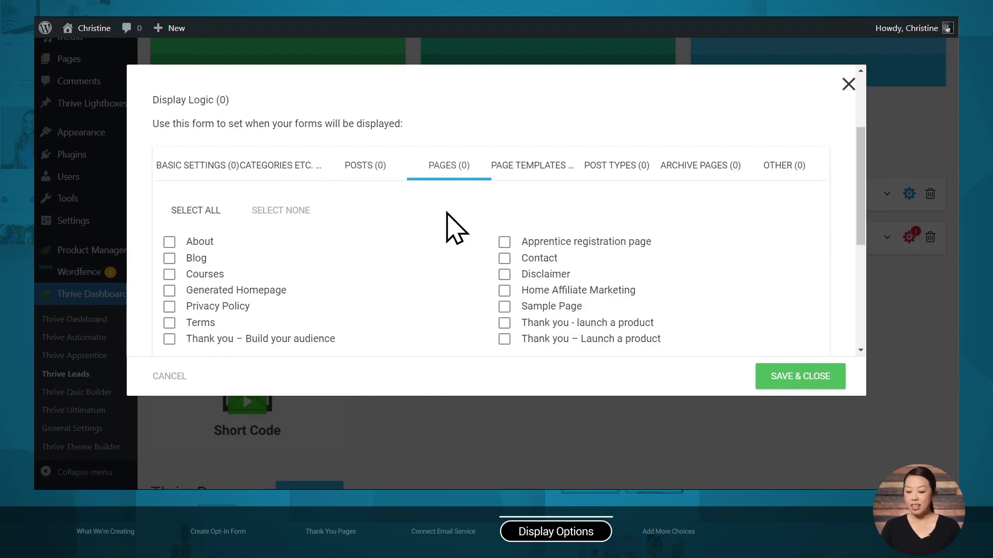
{"action": "scroll", "coordinate": [446, 217], "scroll_direction": "down", "scroll_amount": 3}
{"action": "left_click", "coordinate": [227, 229]}
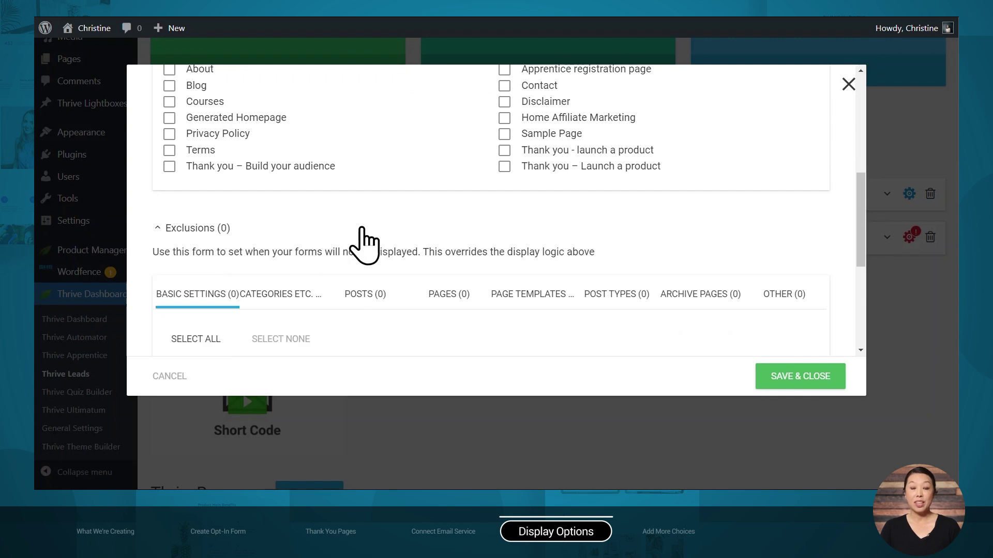
{"action": "scroll", "coordinate": [364, 243], "scroll_direction": "down", "scroll_amount": 2}
{"action": "scroll", "coordinate": [365, 243], "scroll_direction": "up", "scroll_amount": 5}
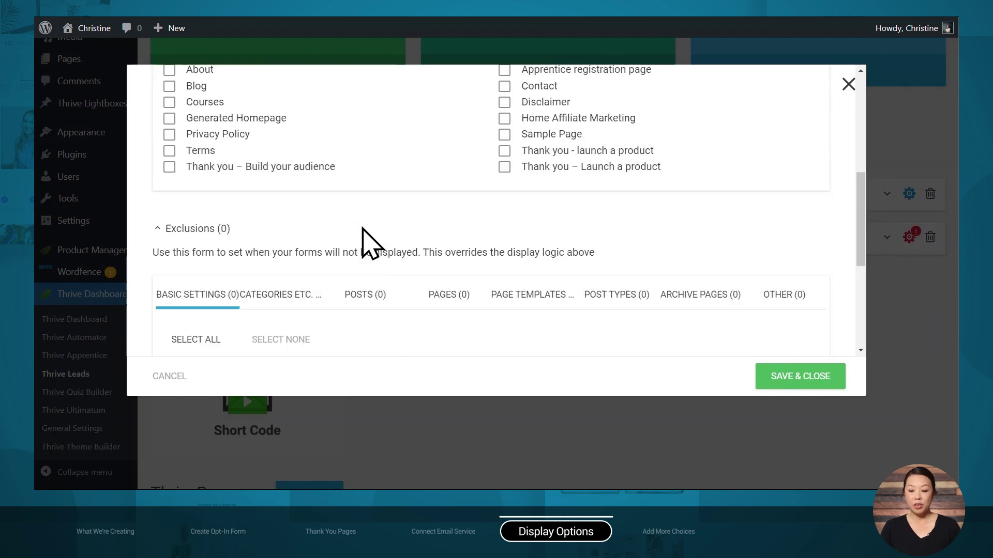
Show the opt-in on the Front Page and save the display settings
{"action": "left_click", "coordinate": [196, 124]}
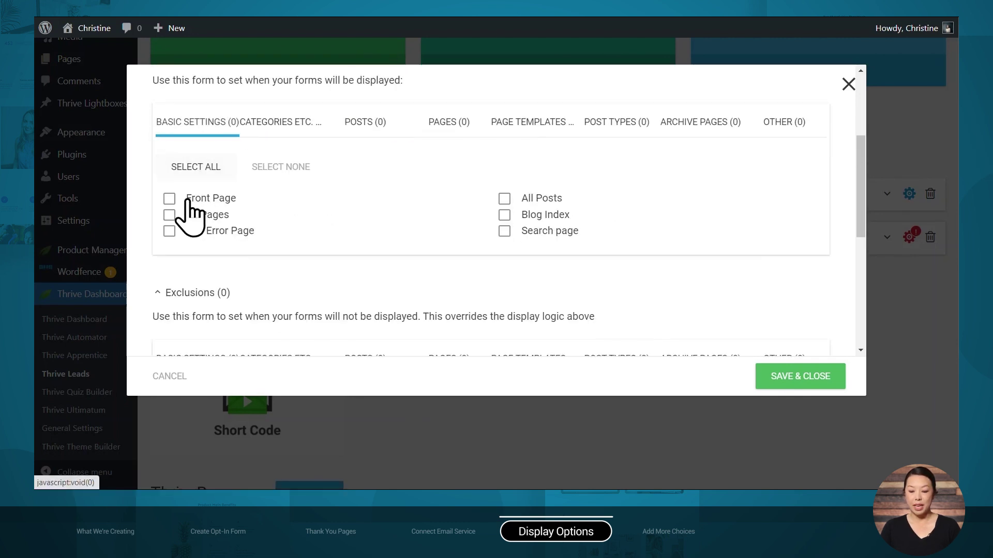
{"action": "left_click", "coordinate": [169, 199]}
{"action": "left_click", "coordinate": [784, 377]}
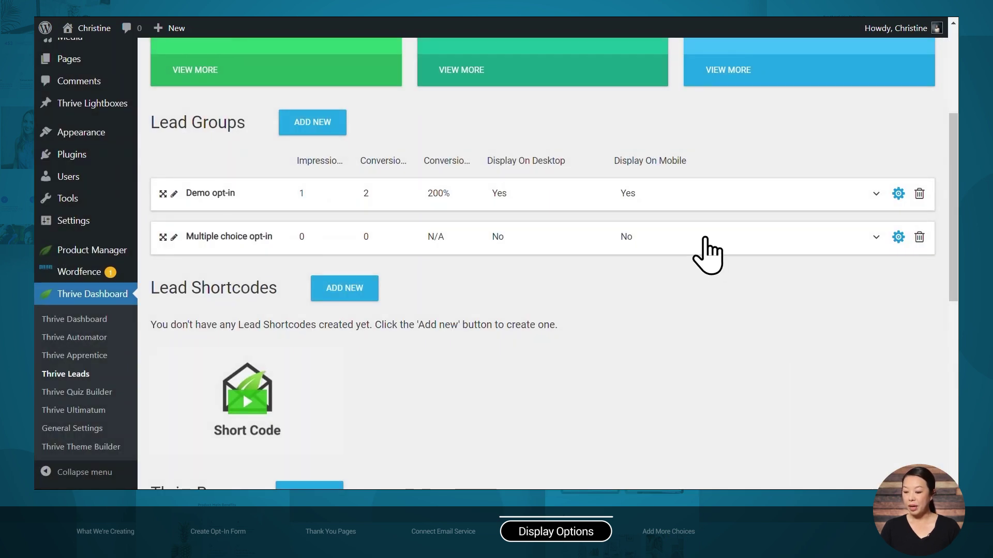
Turn on the Display On Desktop toggle for the group's Lightbox
{"action": "left_click", "coordinate": [670, 246]}
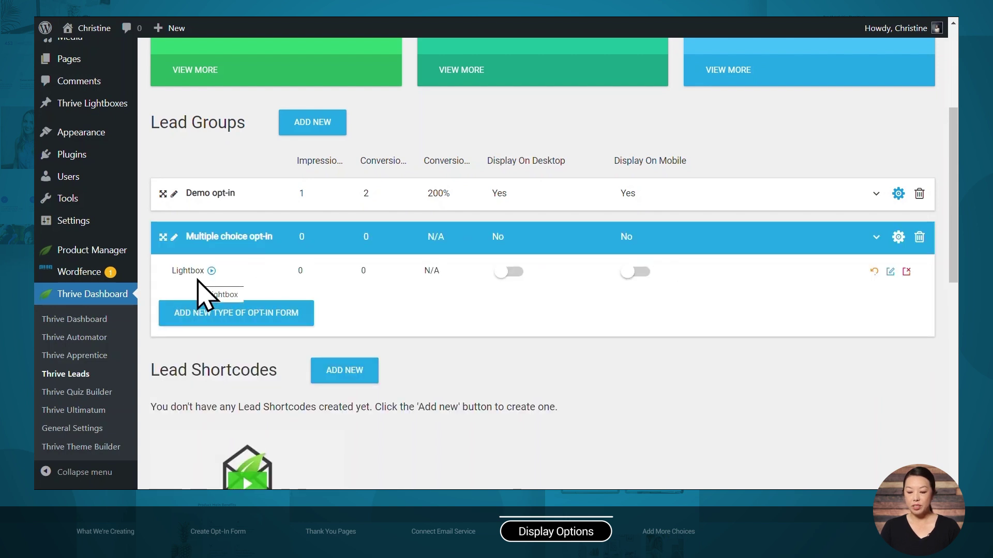
{"action": "left_click", "coordinate": [515, 272]}
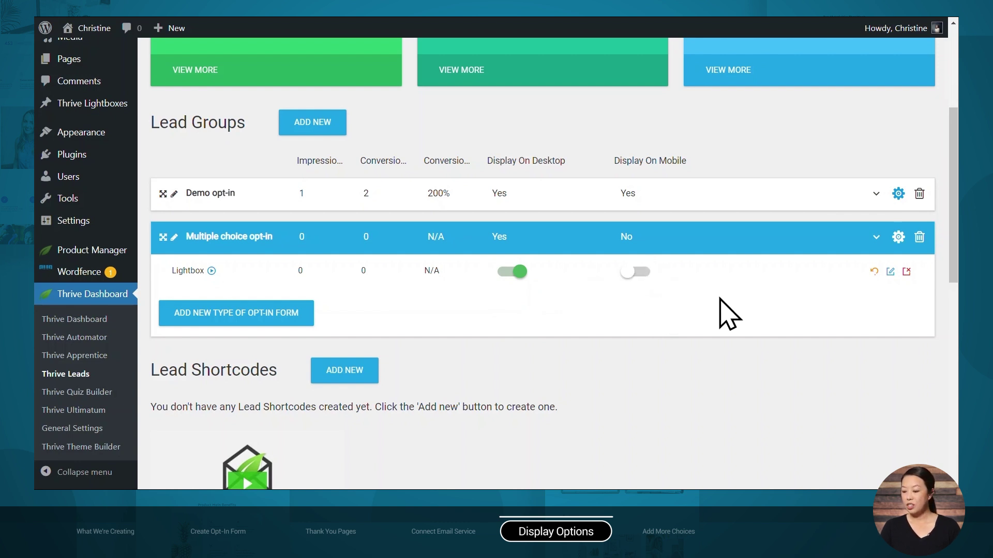
Keep the page-load trigger and set the lightbox to show once every 7 days
{"action": "left_click", "coordinate": [889, 271]}
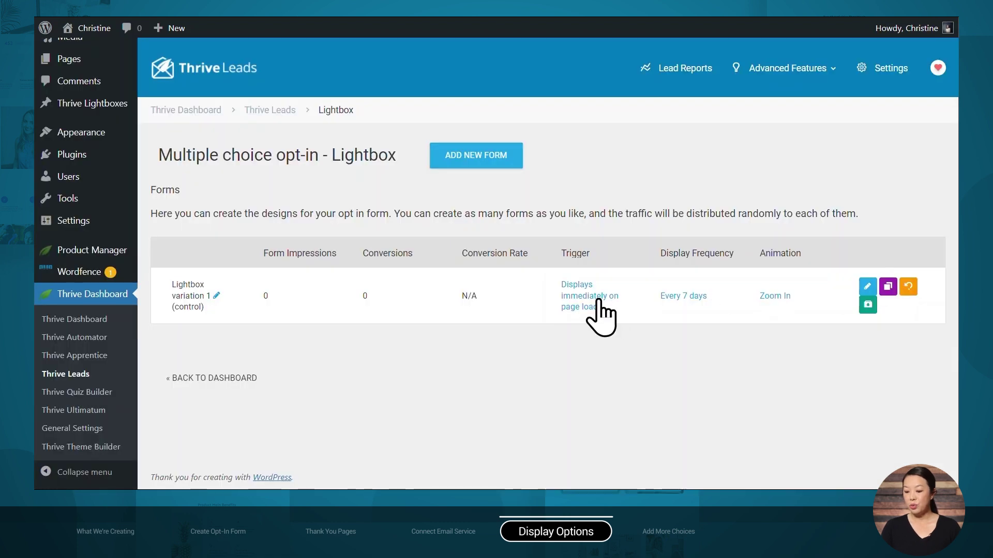
{"action": "left_click", "coordinate": [598, 303]}
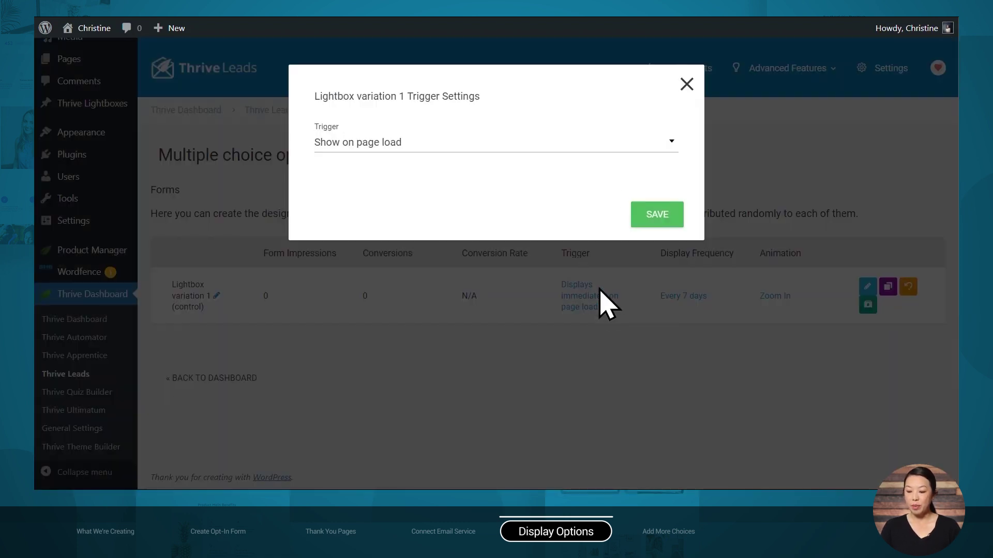
{"action": "left_click", "coordinate": [602, 143]}
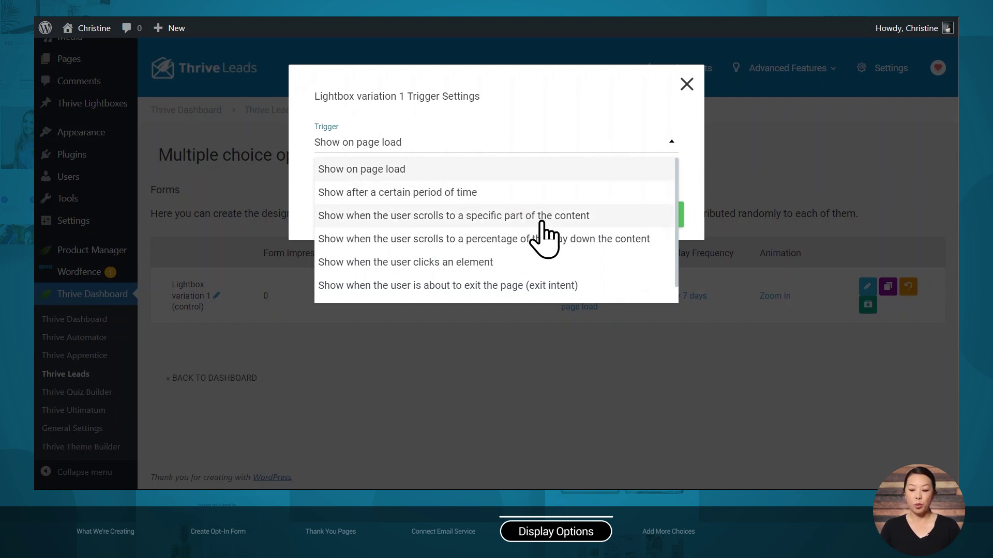
{"action": "left_click", "coordinate": [688, 85]}
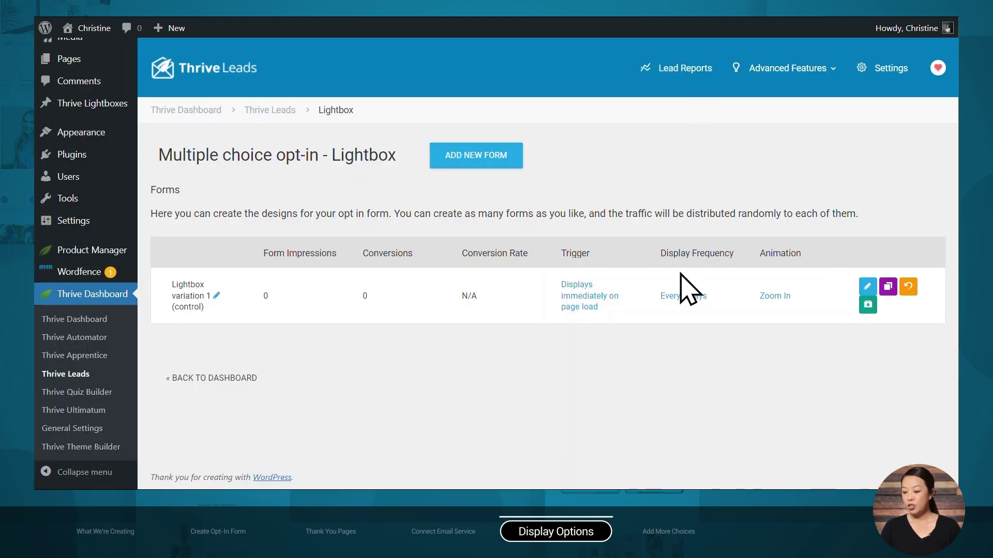
{"action": "left_click", "coordinate": [675, 303]}
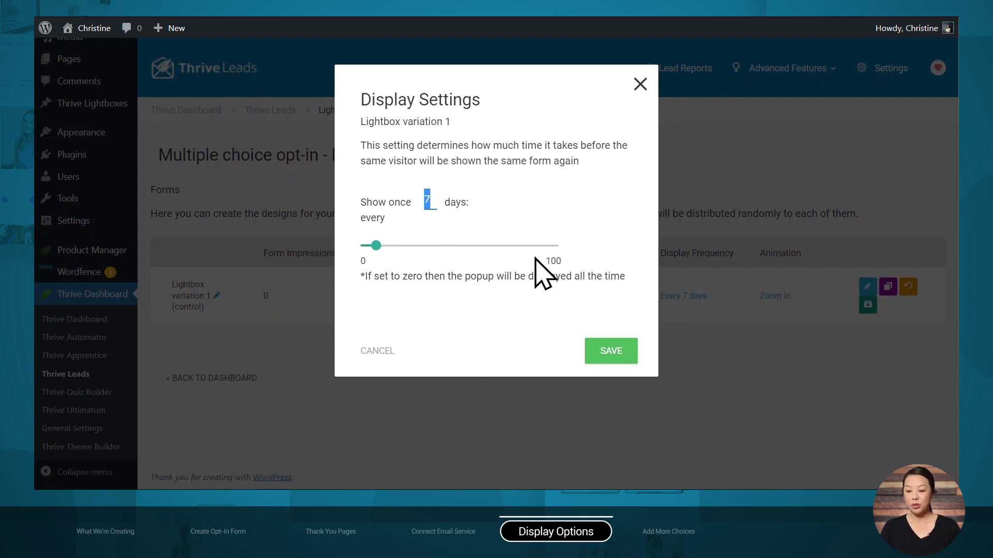
{"action": "left_click", "coordinate": [595, 351]}
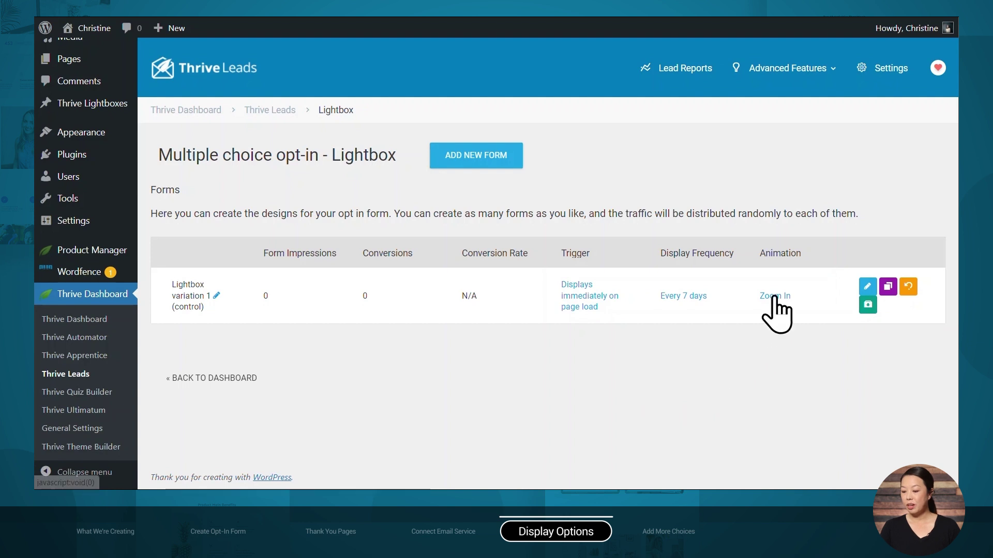
After trying Zoom Out and Rotational, set the lightbox animation to Slide in from Top and save
{"action": "left_click", "coordinate": [773, 295]}
{"action": "left_click", "coordinate": [611, 158]}
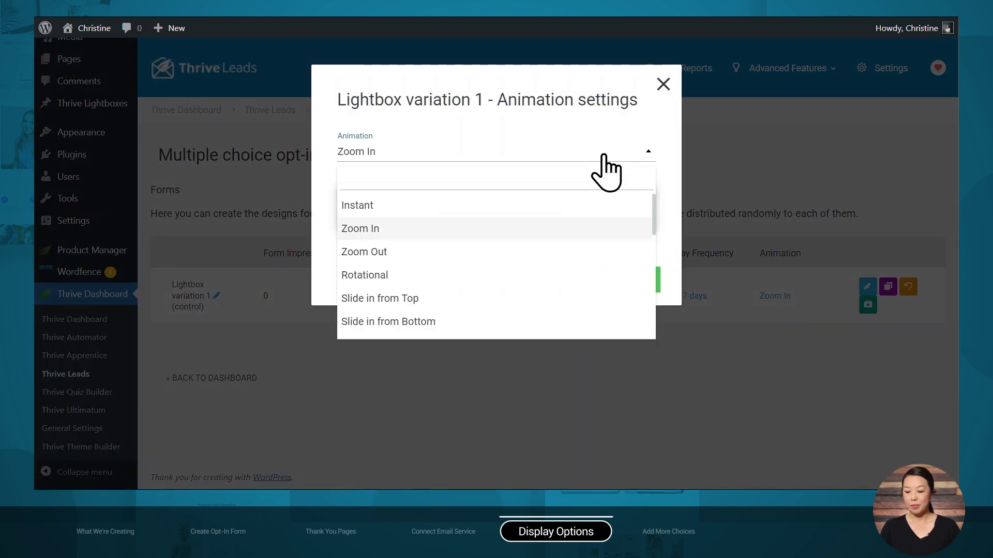
{"action": "left_click", "coordinate": [491, 249]}
{"action": "left_click", "coordinate": [576, 160]}
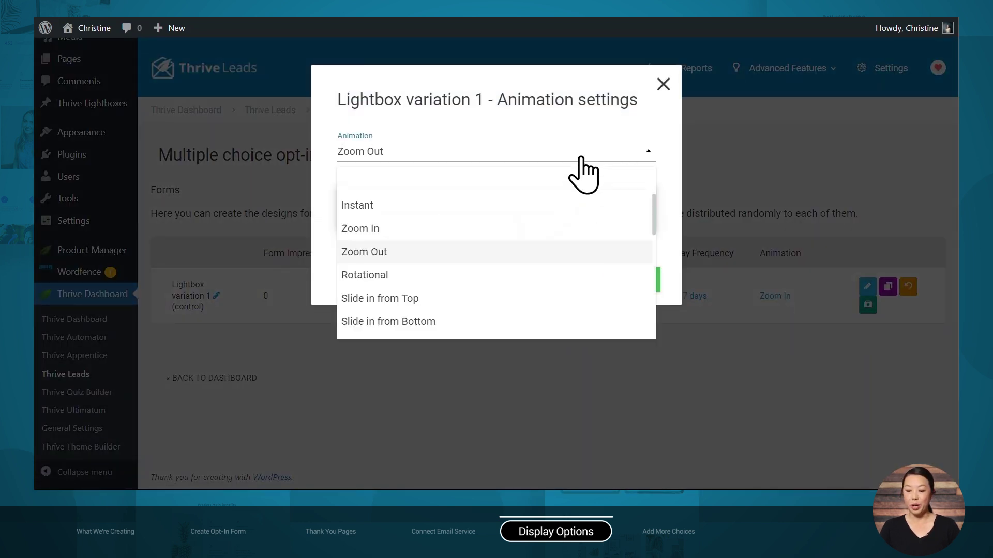
{"action": "left_click", "coordinate": [478, 273]}
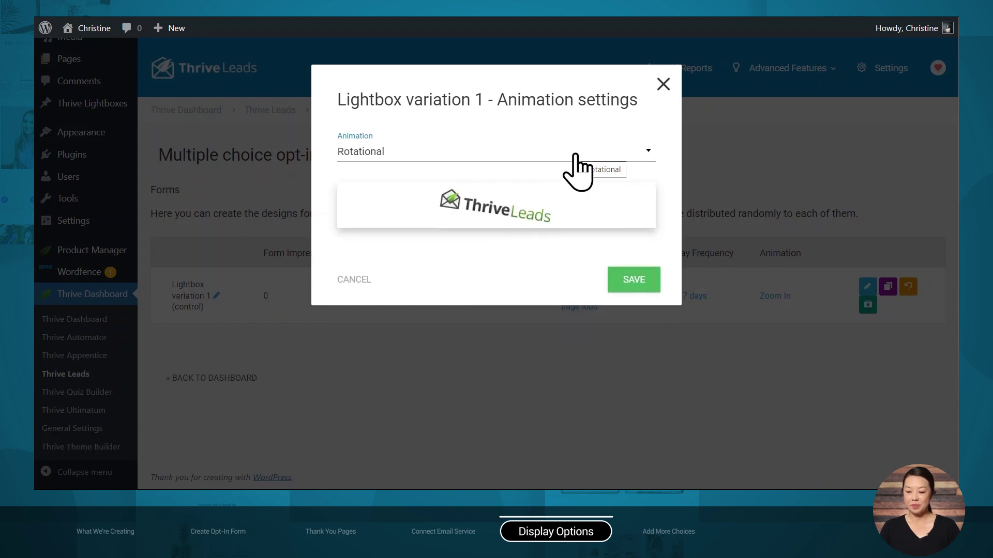
{"action": "left_click", "coordinate": [573, 160]}
{"action": "left_click", "coordinate": [495, 300]}
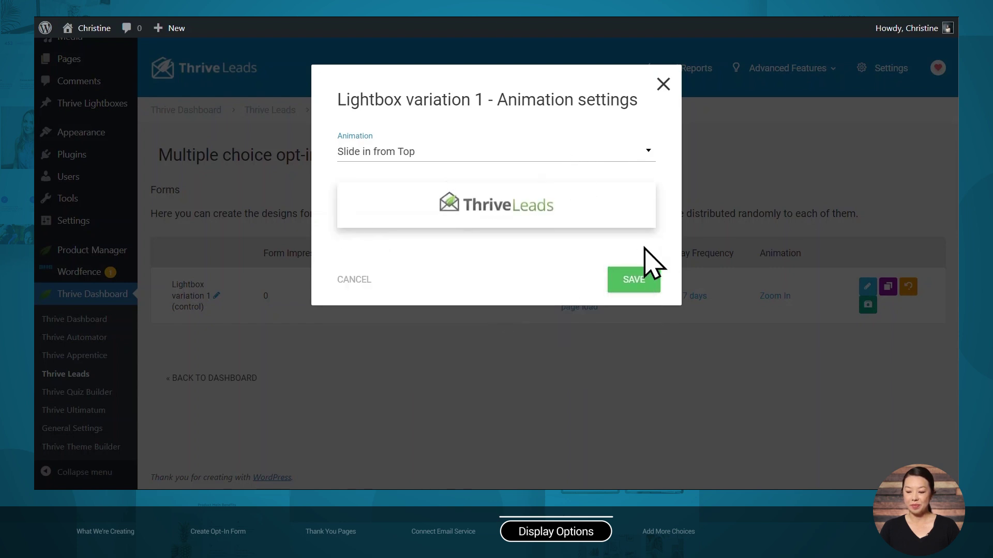
{"action": "left_click", "coordinate": [641, 279]}
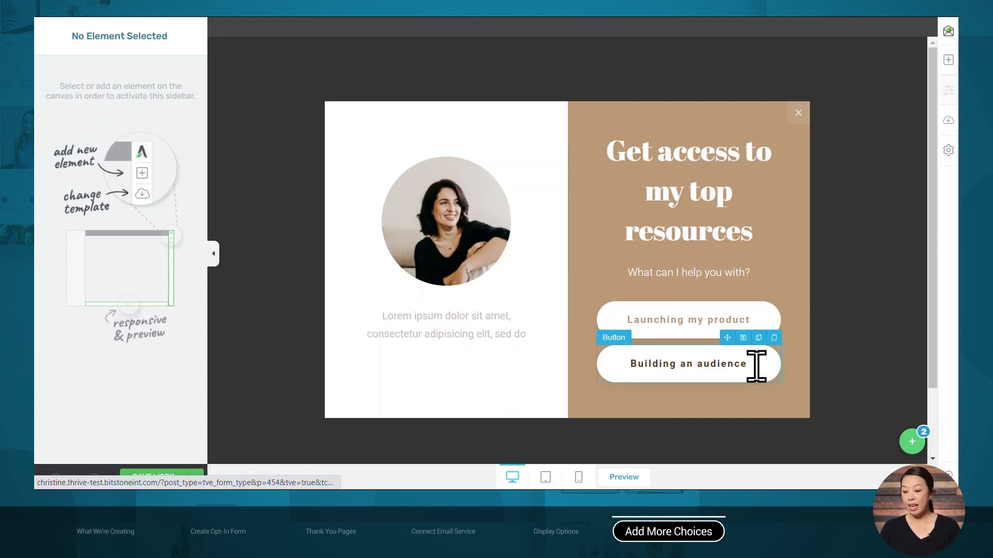
Duplicate the 'Building an audience' button and relabel the copy 'Creating an online course'
{"action": "left_click", "coordinate": [758, 338]}
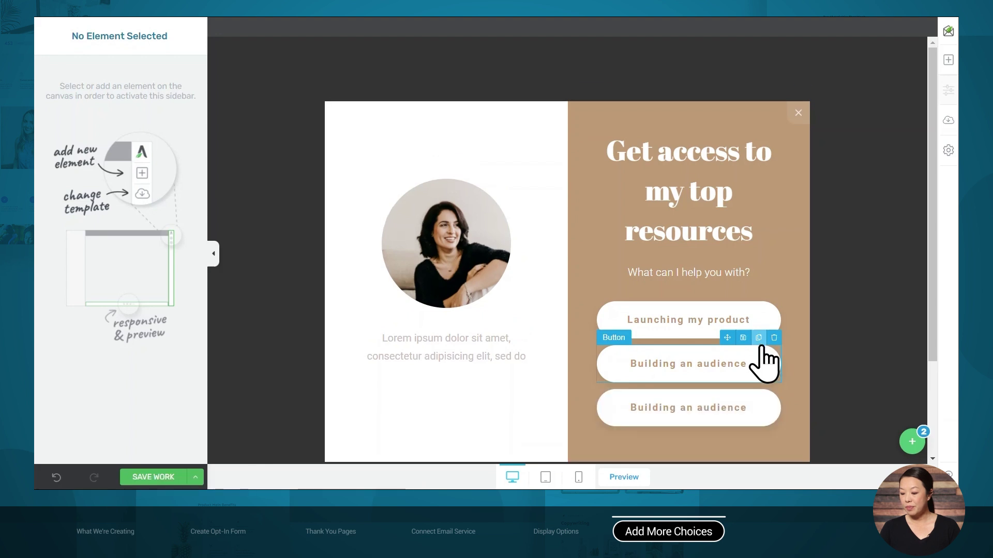
{"action": "scroll", "coordinate": [814, 401], "scroll_direction": "down", "scroll_amount": 1}
{"action": "left_click", "coordinate": [723, 365]}
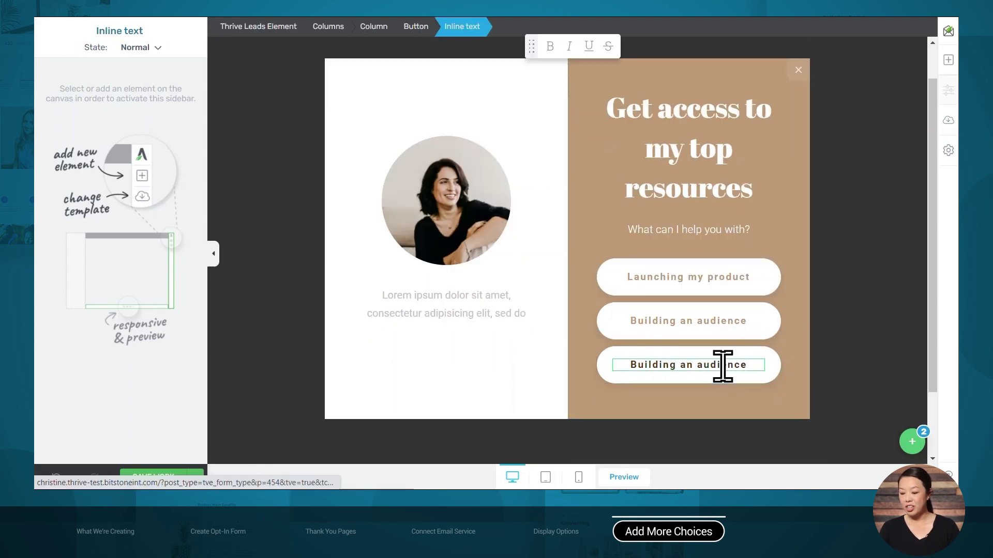
{"action": "key", "text": "ctrl+a"}
{"action": "type", "text": "Creating an online course"}
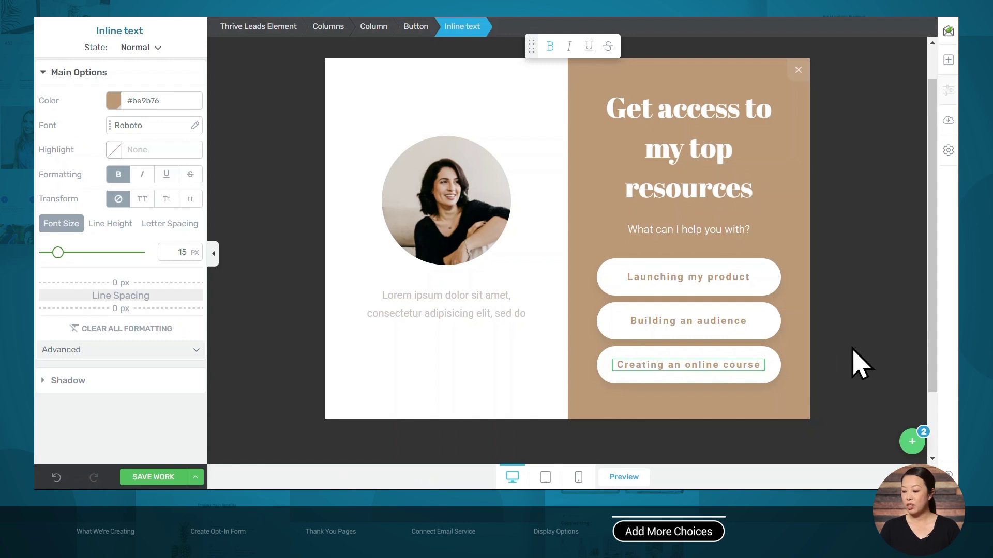
{"action": "left_click", "coordinate": [912, 442]}
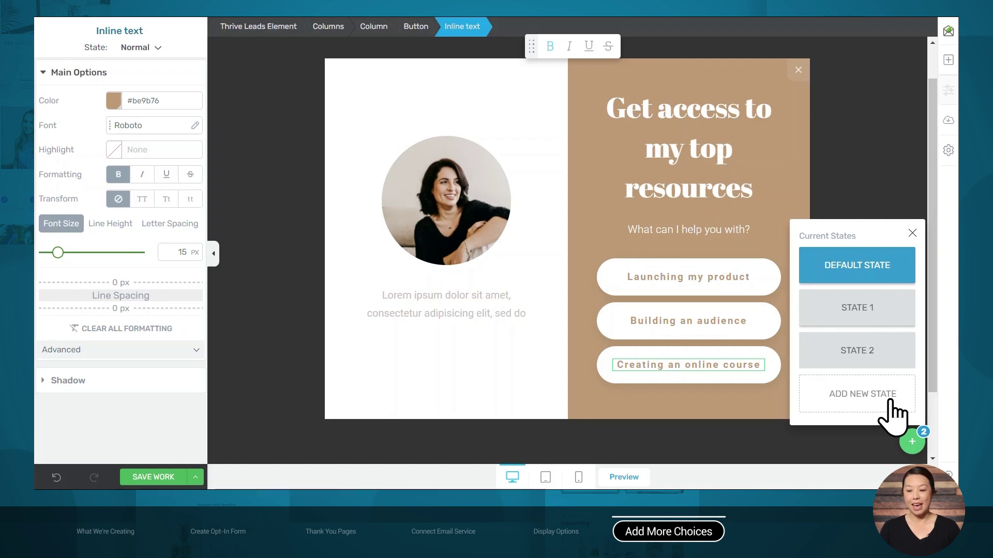
Duplicate State 2 to create a new State 3
{"action": "mouse_move", "coordinate": [871, 368]}
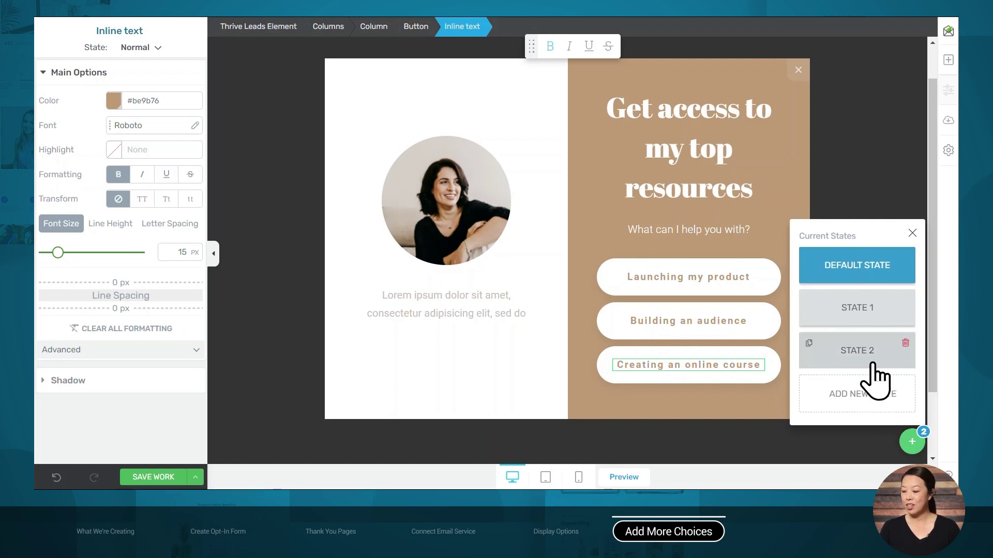
{"action": "left_click", "coordinate": [817, 360]}
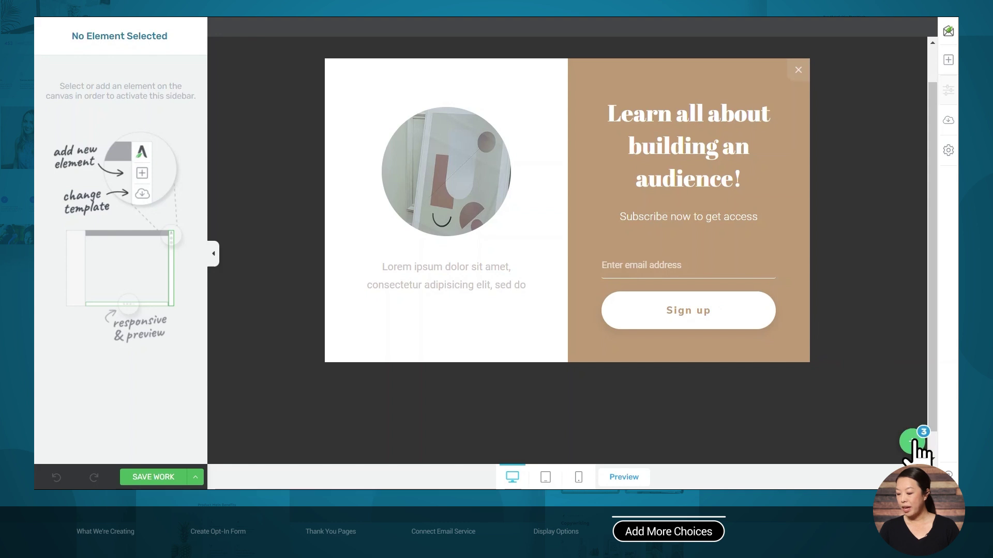
{"action": "left_click", "coordinate": [912, 442]}
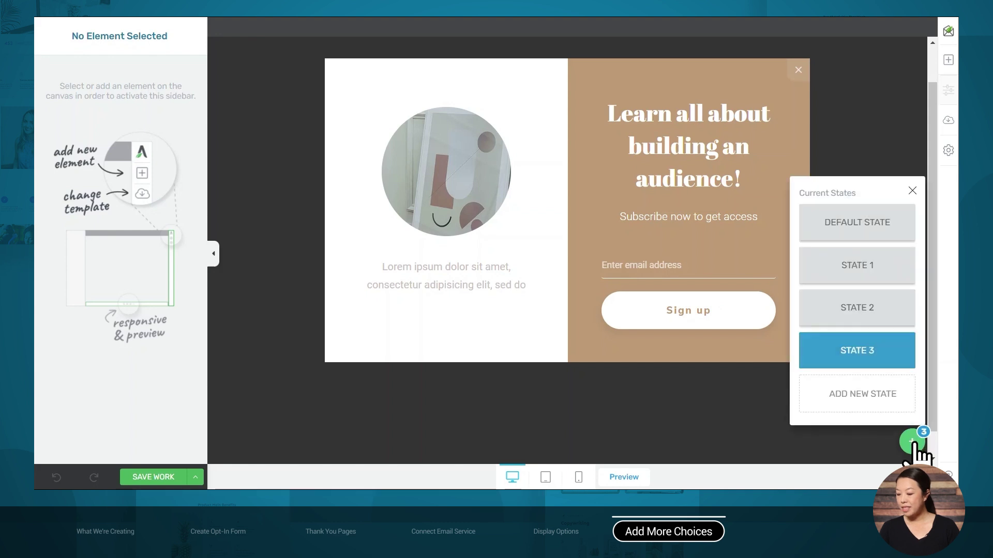
Switch the lightbox back to the Default State showing the three choices
{"action": "mouse_move", "coordinate": [902, 351]}
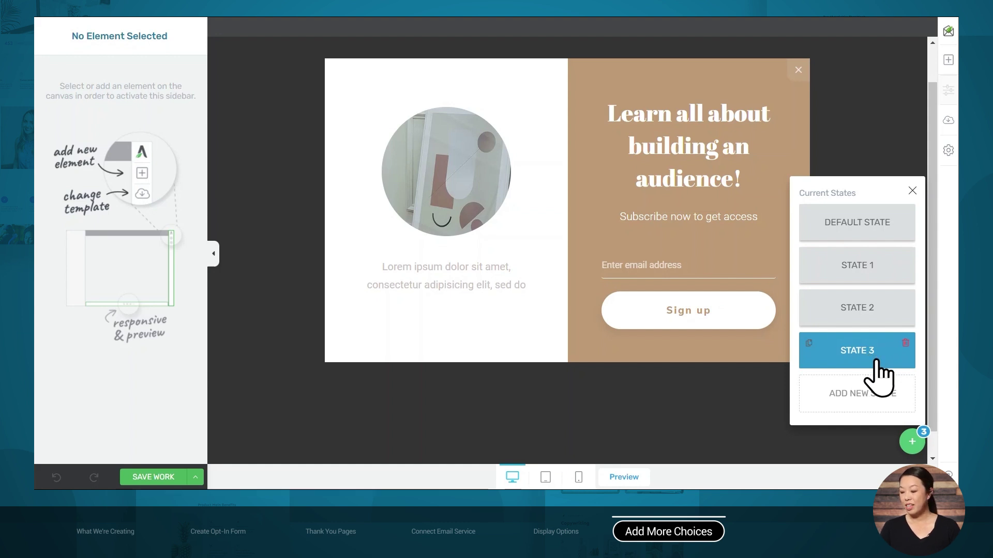
{"action": "left_click", "coordinate": [715, 287]}
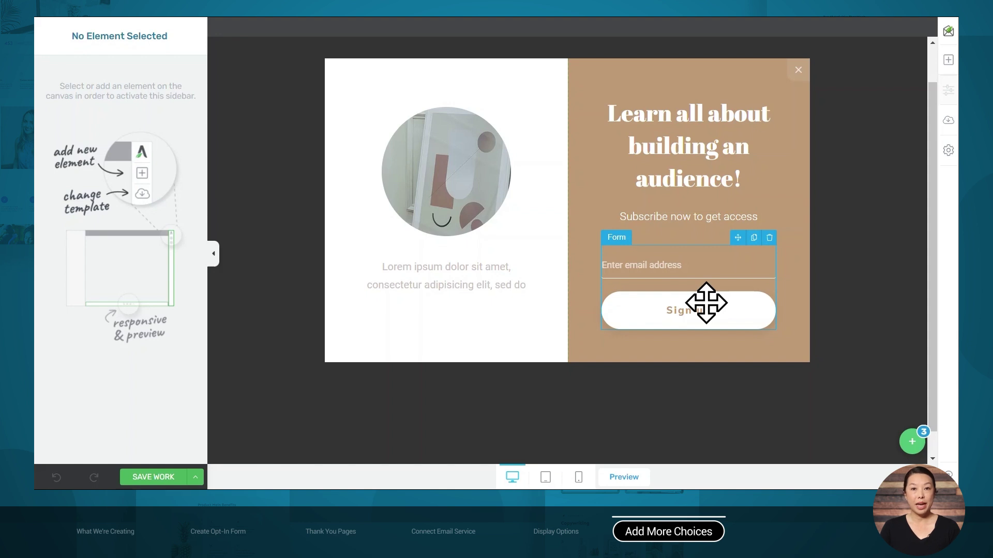
{"action": "left_click", "coordinate": [912, 441]}
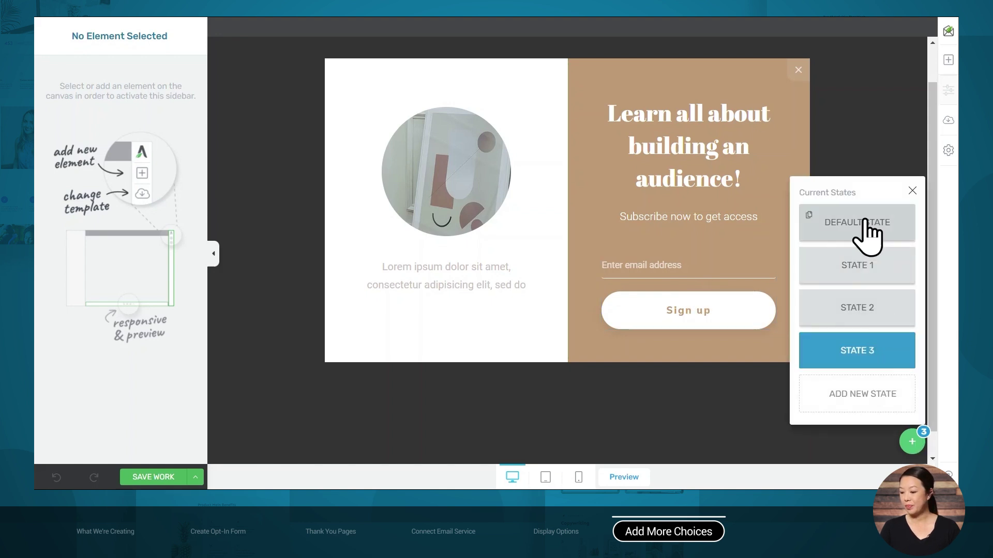
{"action": "left_click", "coordinate": [869, 232]}
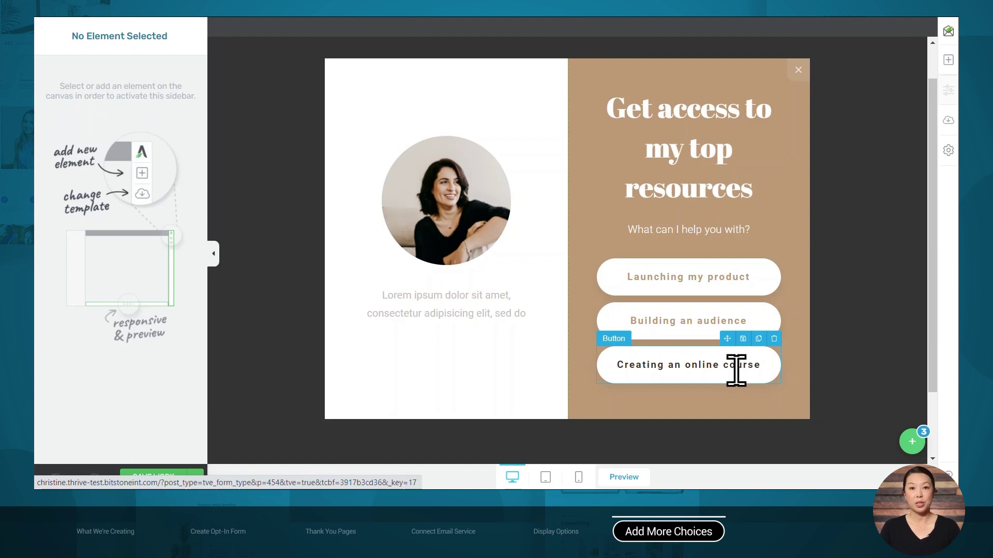
Set the 'Creating an online course' button's click action to switch the lightbox to State 3
{"action": "left_click", "coordinate": [721, 366]}
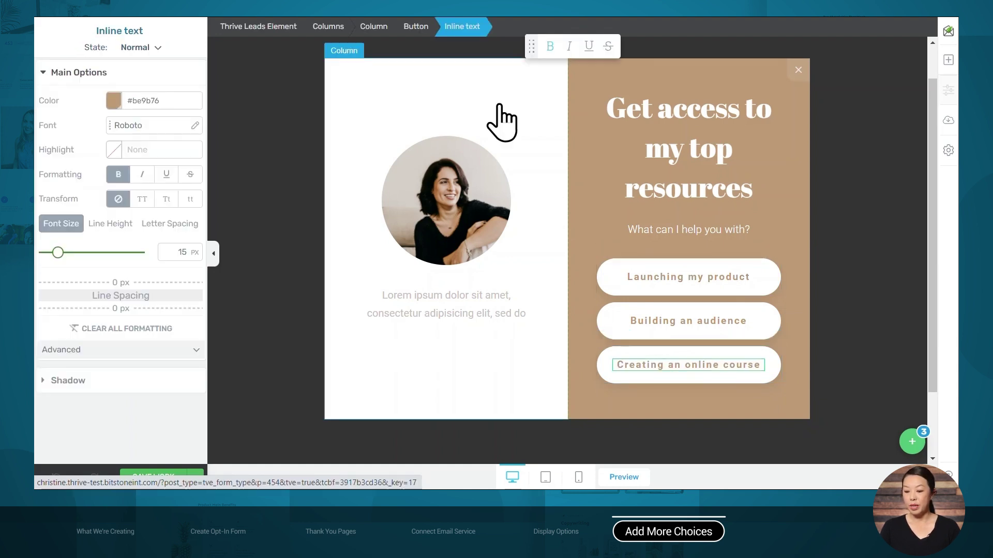
{"action": "left_click", "coordinate": [411, 26]}
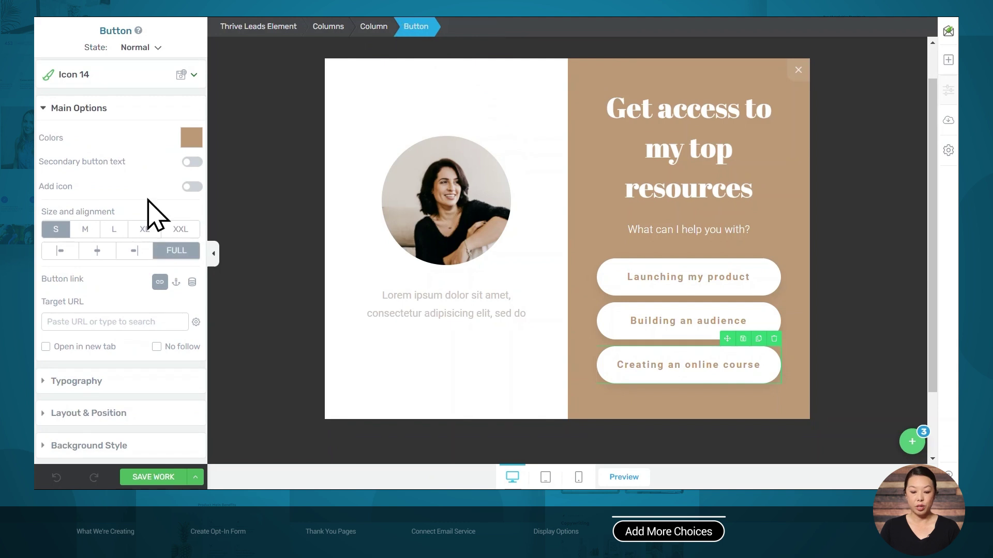
{"action": "scroll", "coordinate": [130, 256], "scroll_direction": "down", "scroll_amount": 2}
{"action": "scroll", "coordinate": [129, 257], "scroll_direction": "down", "scroll_amount": 2}
{"action": "left_click", "coordinate": [114, 373]}
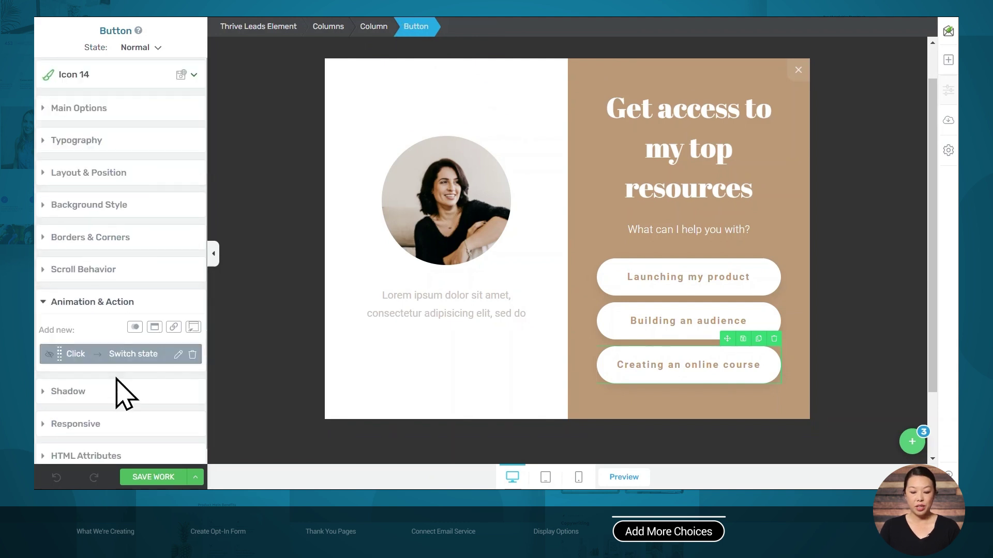
{"action": "left_click", "coordinate": [179, 356]}
{"action": "scroll", "coordinate": [166, 377], "scroll_direction": "down", "scroll_amount": 1}
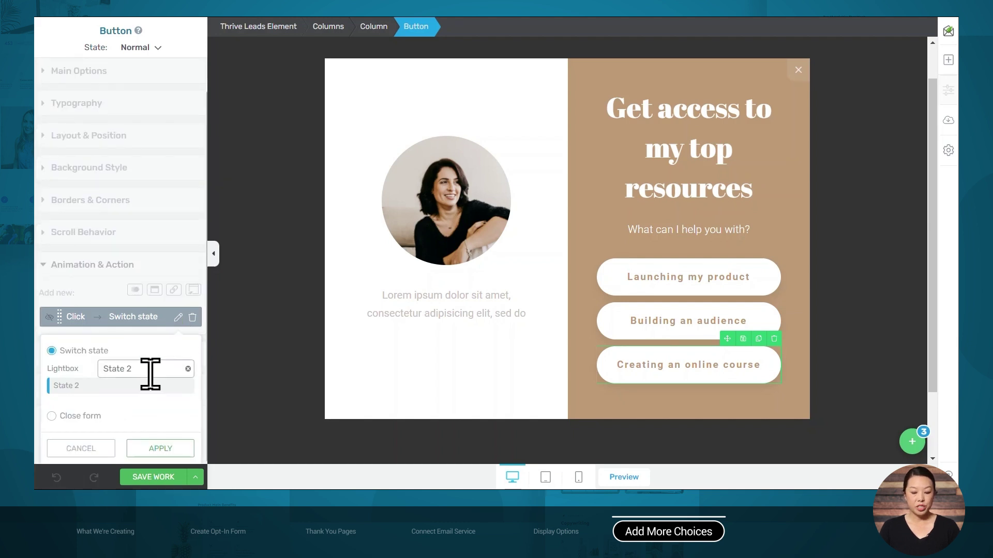
{"action": "left_click", "coordinate": [187, 369]}
{"action": "type", "text": "sta"}
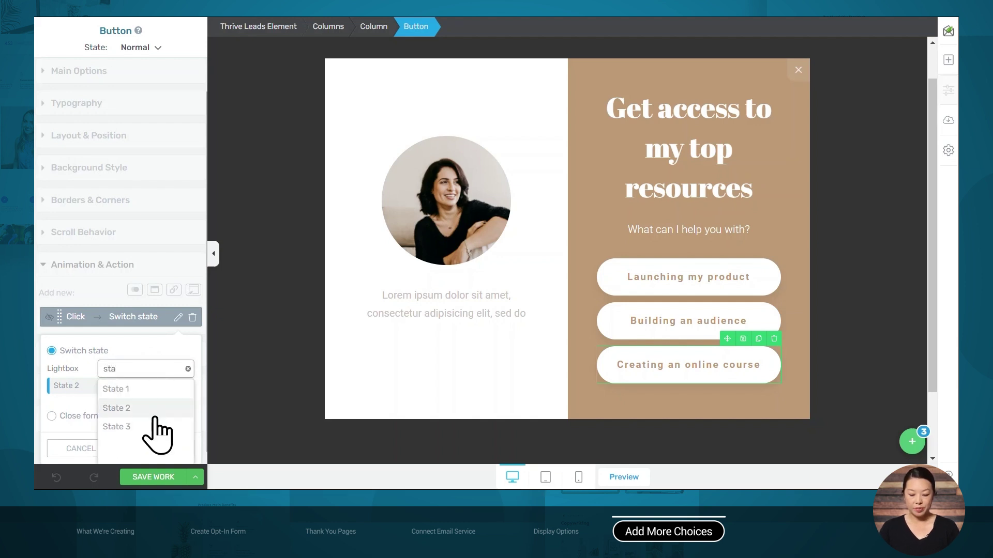
{"action": "left_click", "coordinate": [155, 427]}
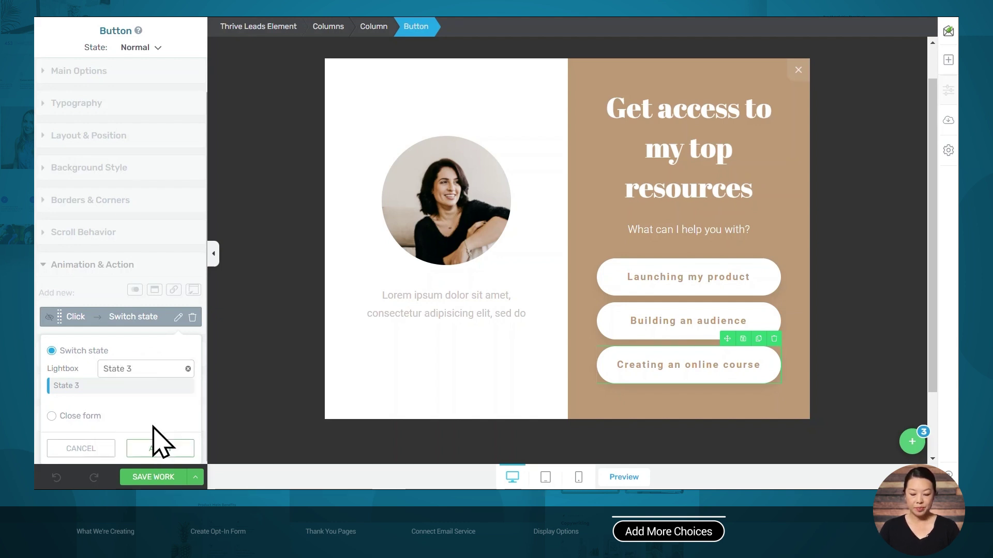
{"action": "left_click", "coordinate": [163, 448]}
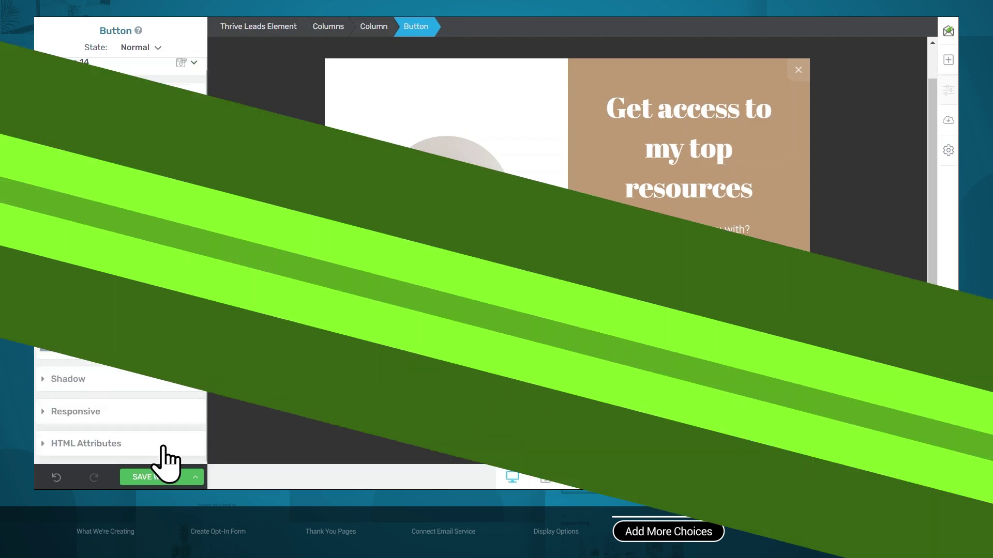